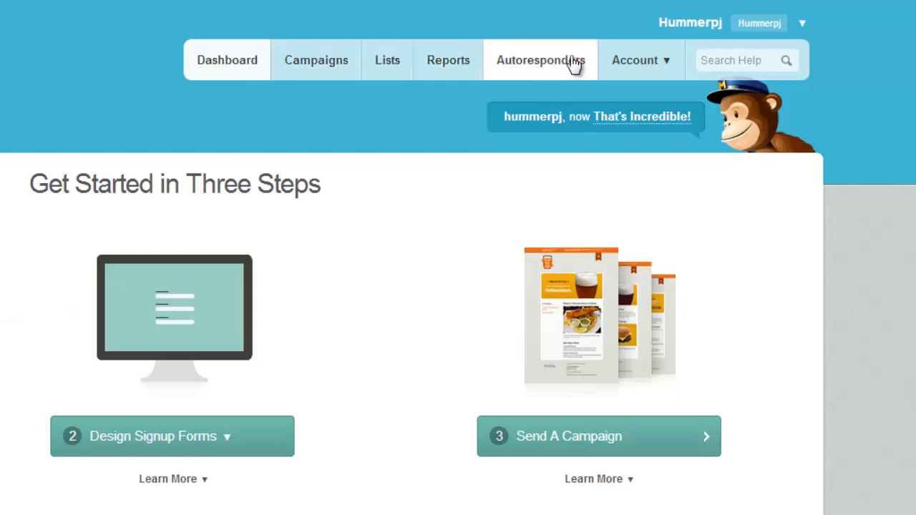
- Open the account options menu and look over the page
{"action": "left_click", "coordinate": [636, 61]}
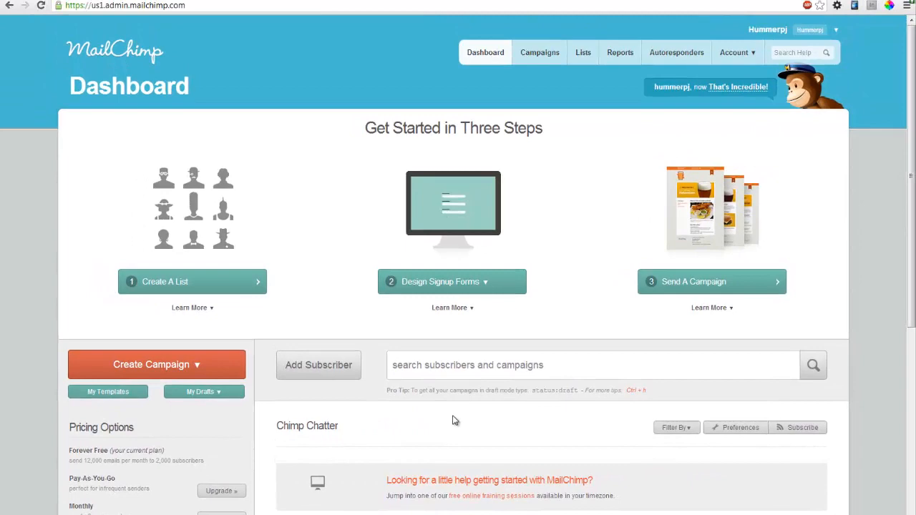
{"action": "scroll", "coordinate": [453, 419], "scroll_direction": "down", "scroll_amount": 3}
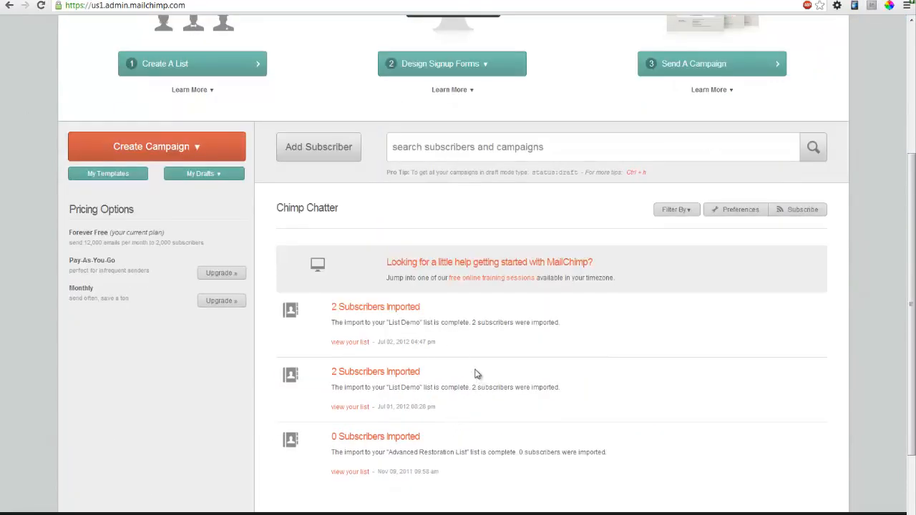
{"action": "scroll", "coordinate": [477, 374], "scroll_direction": "up", "scroll_amount": 3}
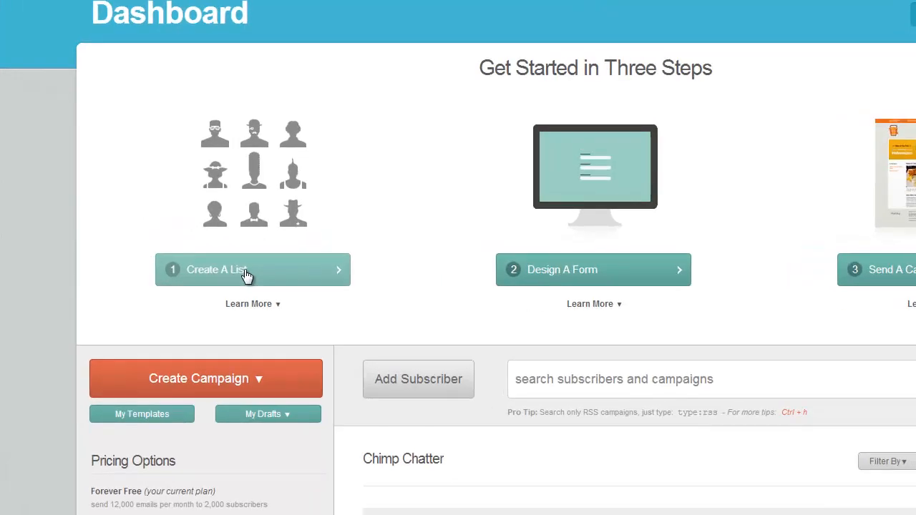
- Start a new list named 'Monthly Newsletter'
{"action": "left_click", "coordinate": [342, 258]}
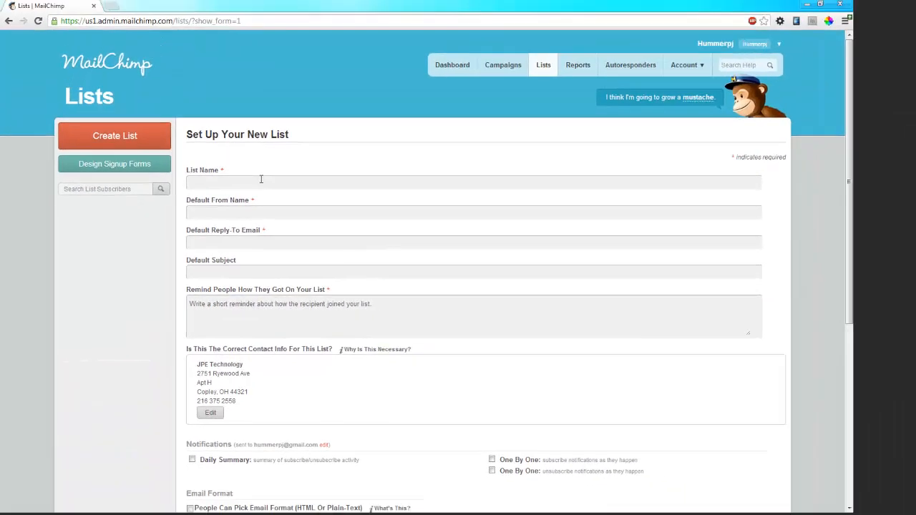
{"action": "left_click", "coordinate": [261, 179]}
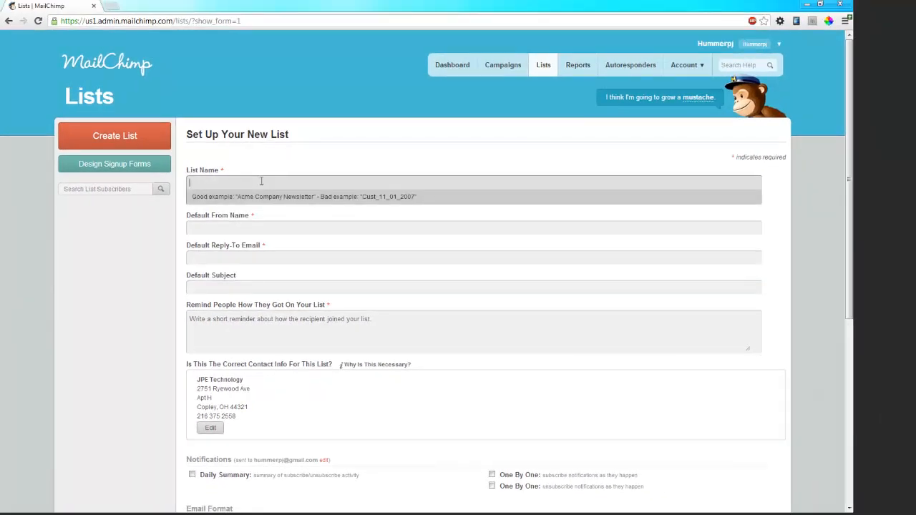
{"action": "type", "text": "Monthly News"}
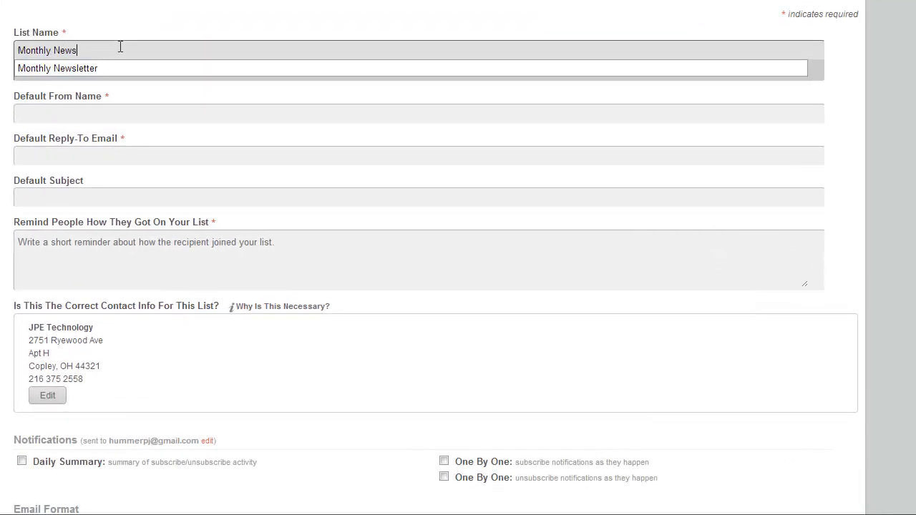
{"action": "type", "text": "letter"}
{"action": "key", "text": "Tab"}
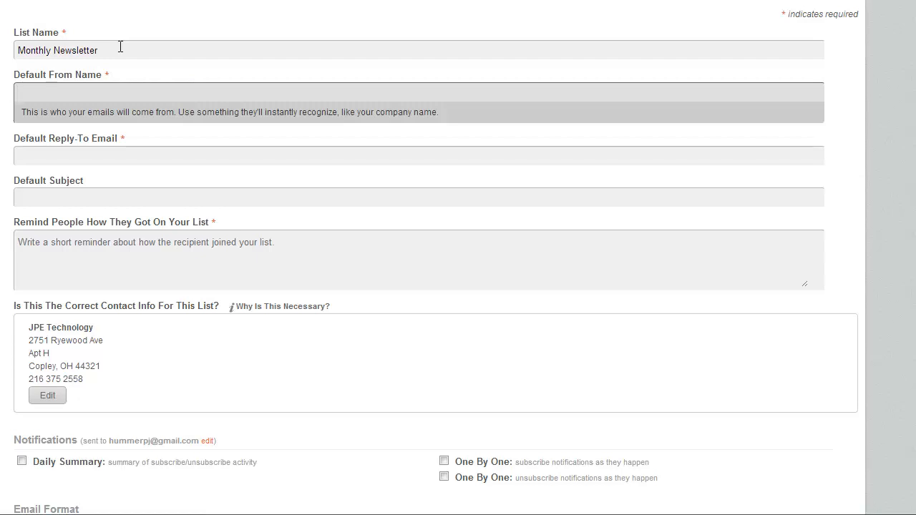
- Fill in the sender's From Name and the reply-to e-mail address
{"action": "type", "text": "Patrick"}
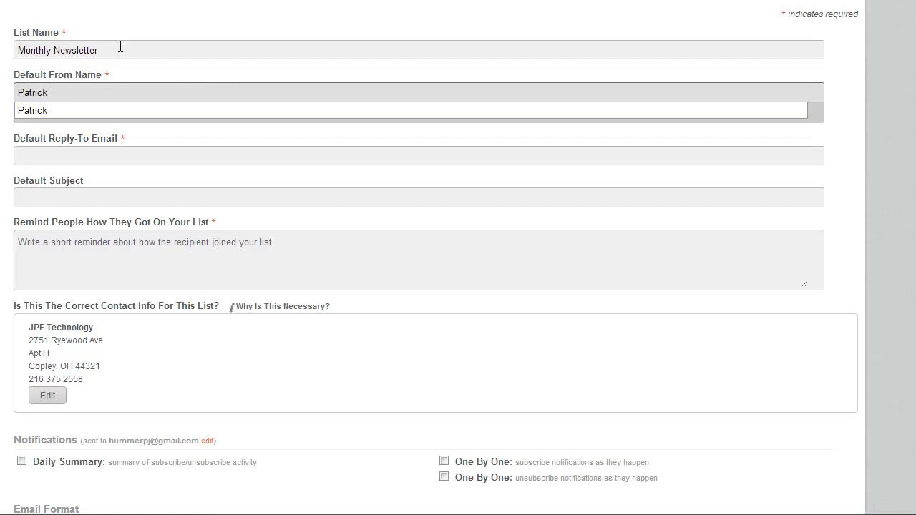
{"action": "key", "text": "Tab"}
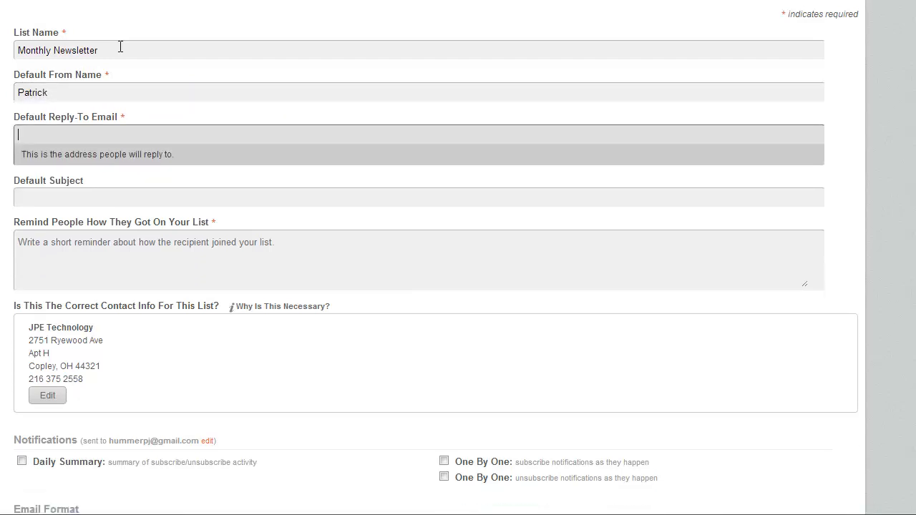
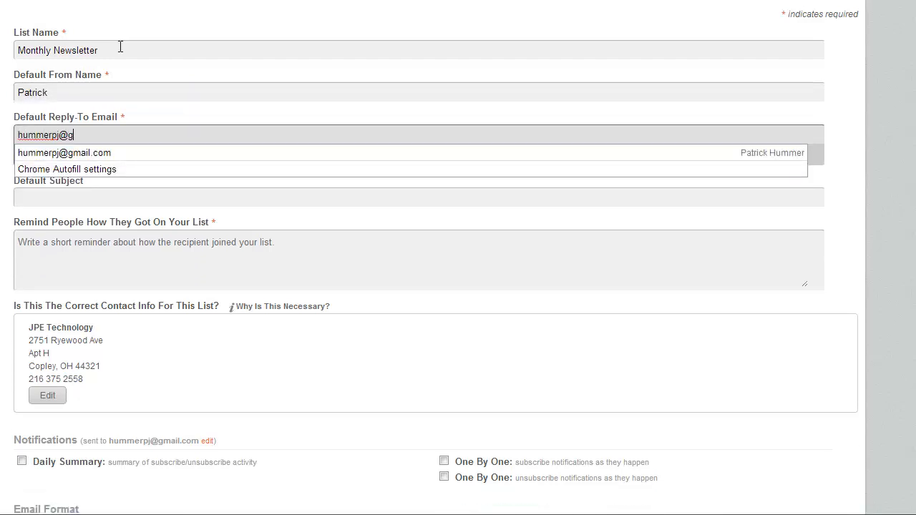
{"action": "key", "text": "Tab"}
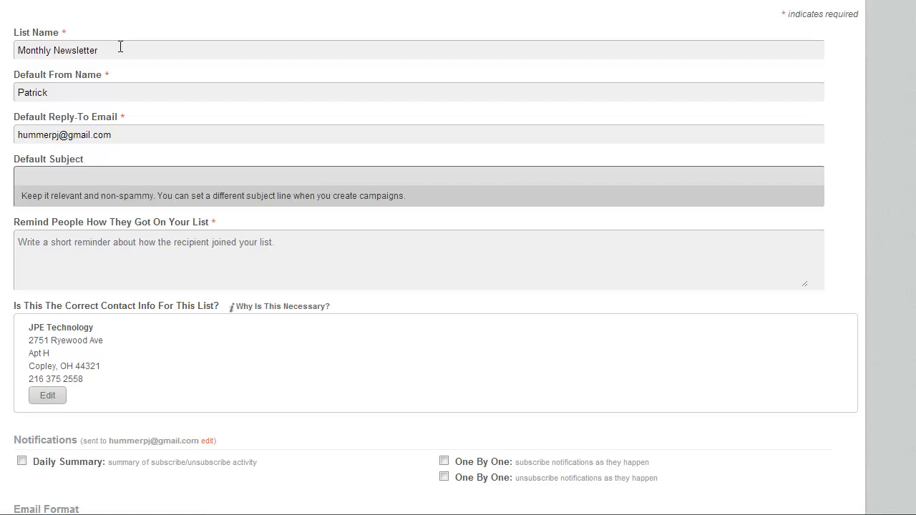
- Add the reminder 'You subscribed to my newsletter on the web.'
{"action": "left_click", "coordinate": [96, 266]}
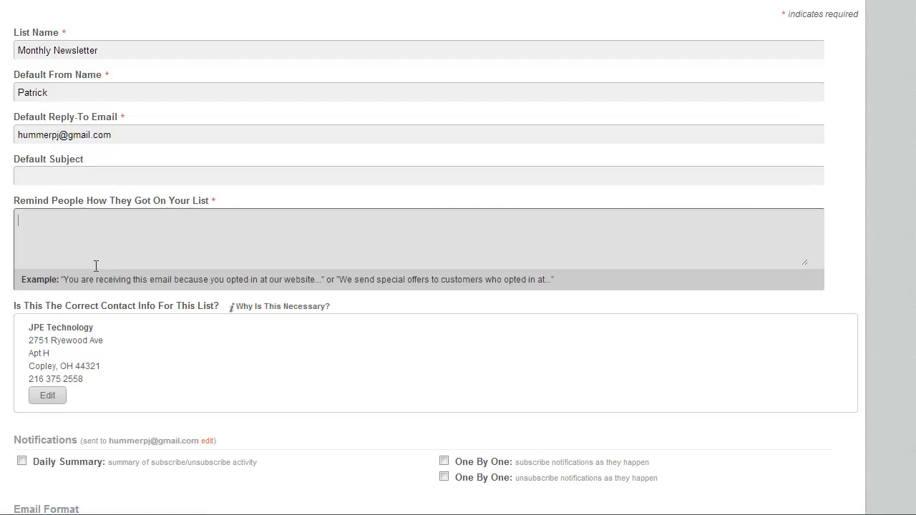
{"action": "type", "text": "You subscribed"}
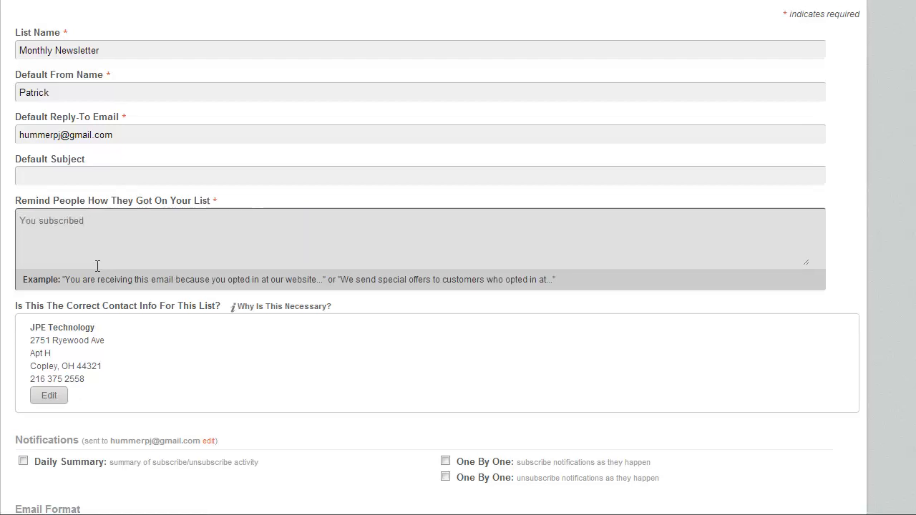
{"action": "type", "text": " to my newsletter on the web."}
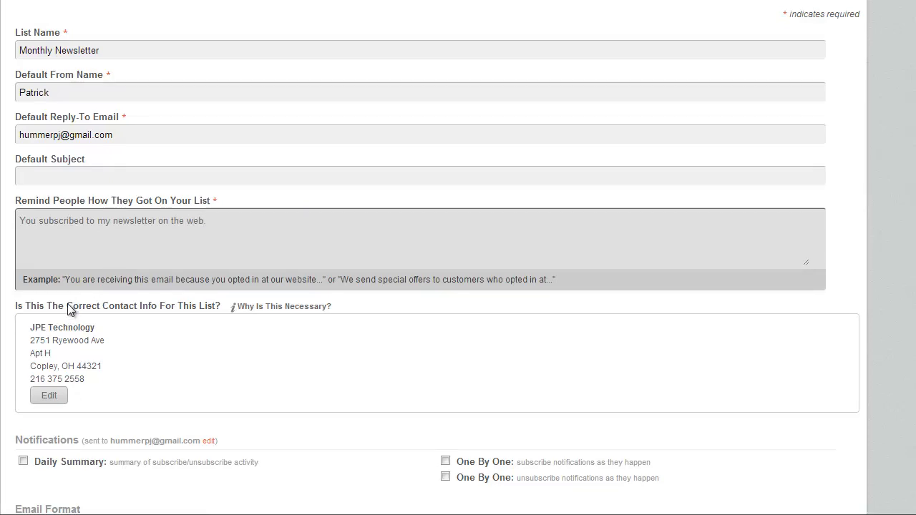
{"action": "left_click", "coordinate": [88, 324]}
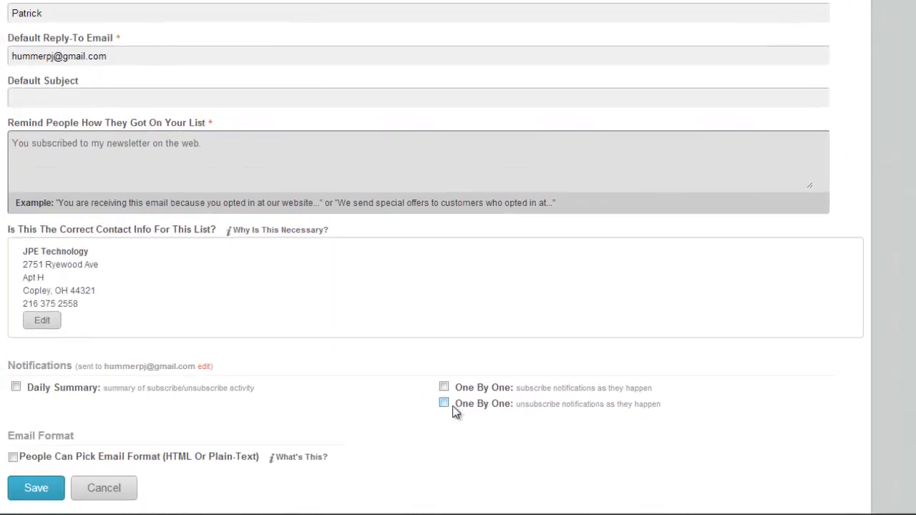
- Enable one-by-one unsubscribe notifications and save the Monthly Newsletter list
{"action": "left_click", "coordinate": [325, 350]}
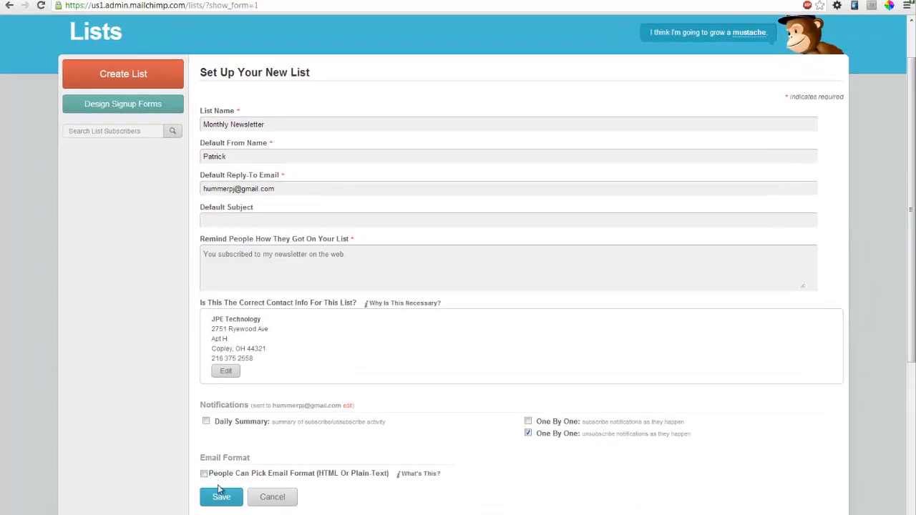
{"action": "left_click", "coordinate": [217, 499]}
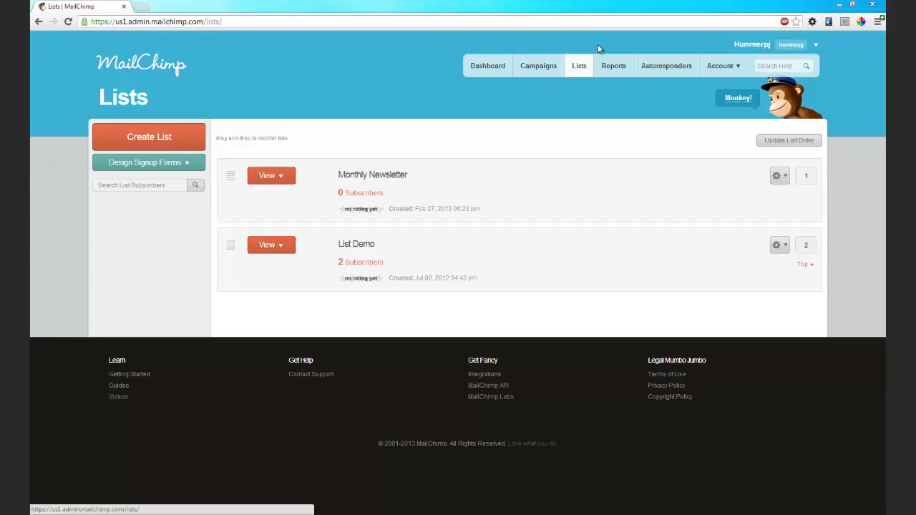
- Go to Subscribers > Import for the Monthly Newsletter list via its gear menu
{"action": "left_click", "coordinate": [271, 176]}
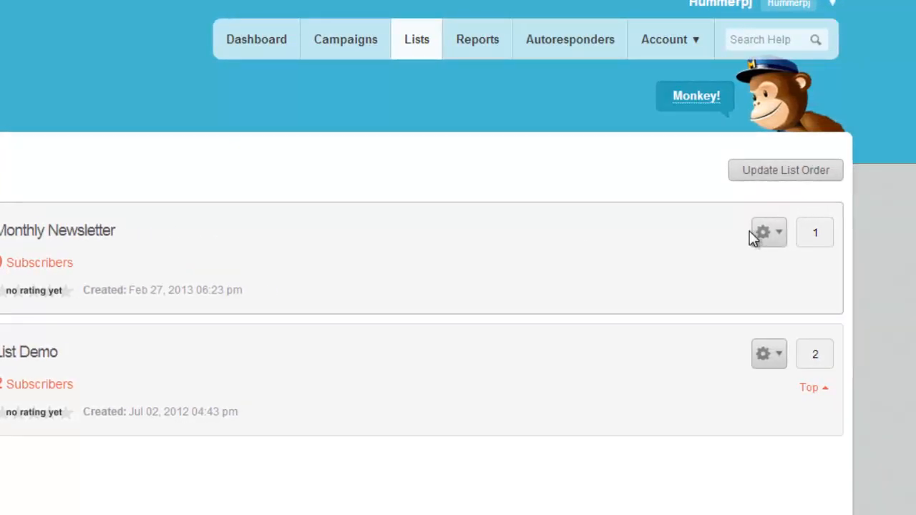
{"action": "left_click", "coordinate": [783, 233]}
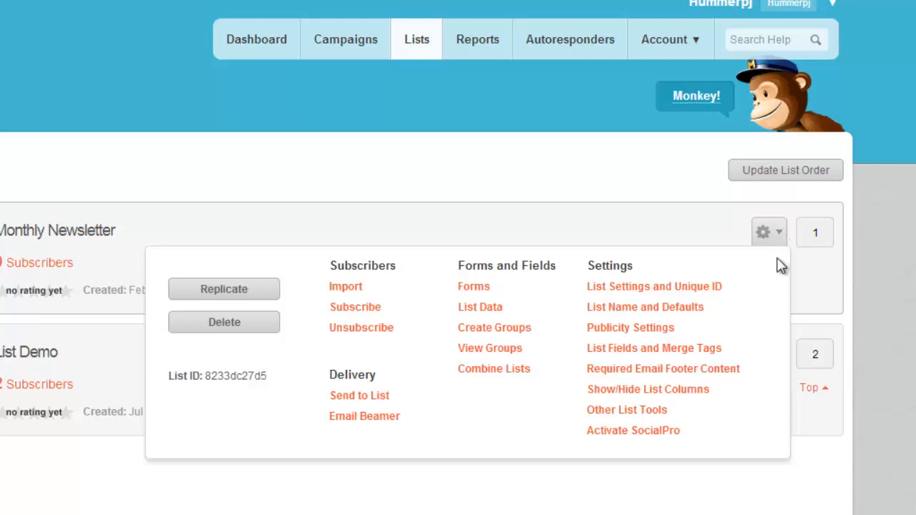
{"action": "left_click", "coordinate": [356, 288]}
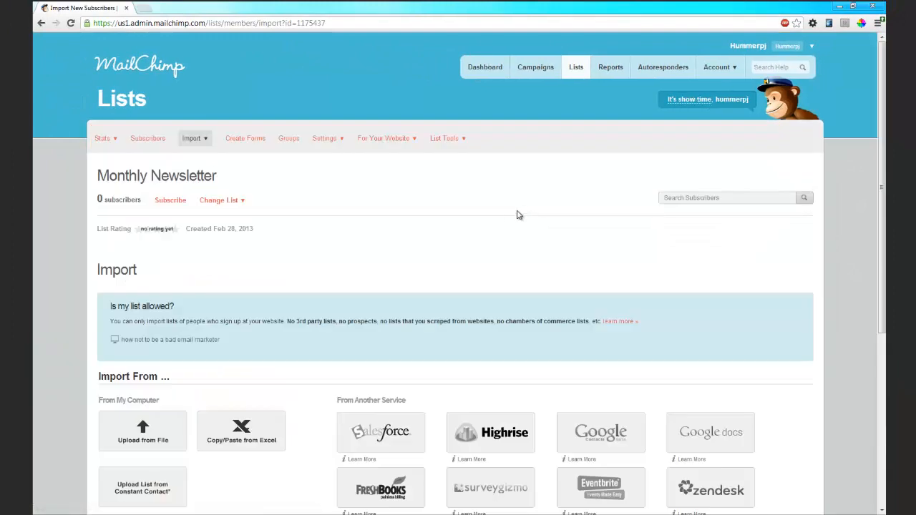
- Review the import sources, then switch to Outlook's Contacts view
{"action": "scroll", "coordinate": [310, 275], "scroll_direction": "down", "scroll_amount": 3}
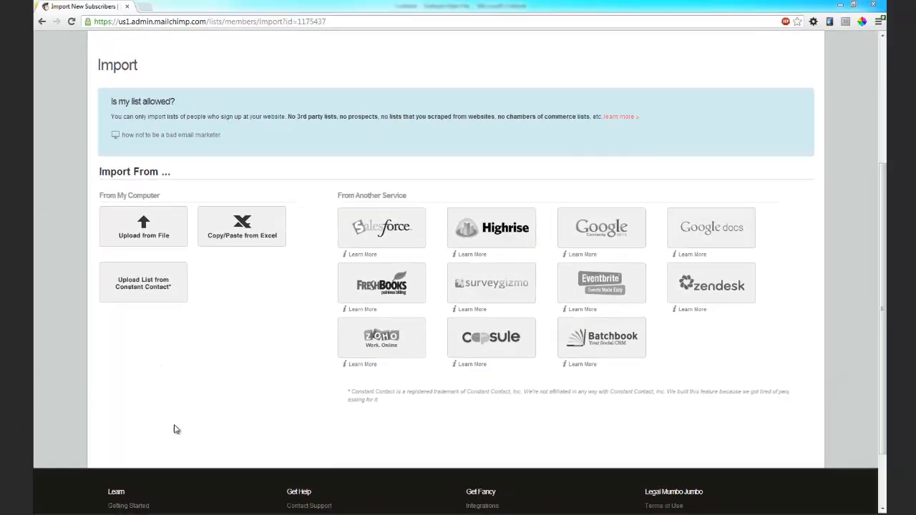
{"action": "left_click", "coordinate": [99, 512]}
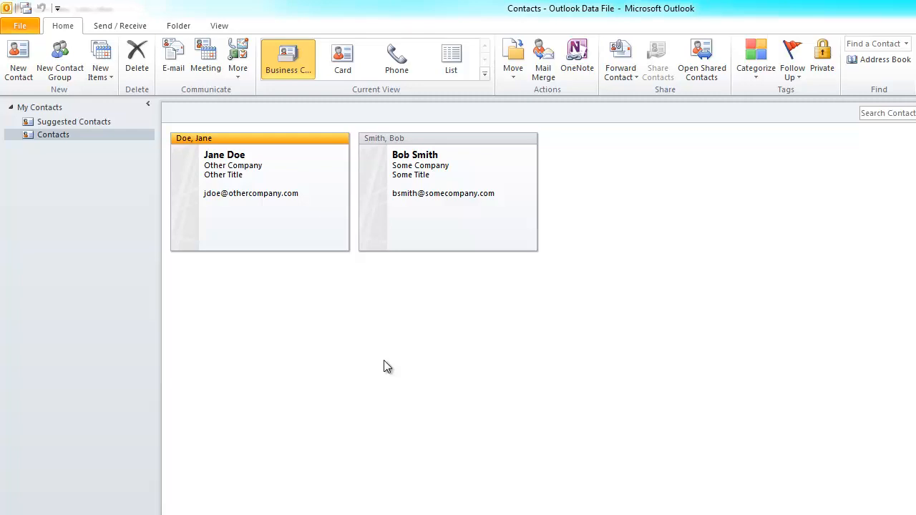
- Launch the Import and Export Wizard from File > Options > Advanced > Export
{"action": "left_click", "coordinate": [27, 27]}
{"action": "left_click", "coordinate": [60, 198]}
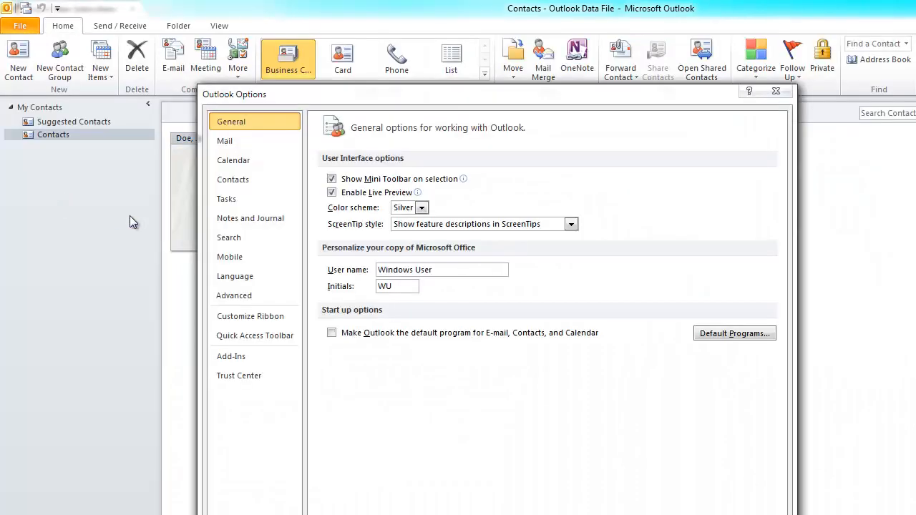
{"action": "left_click", "coordinate": [244, 296]}
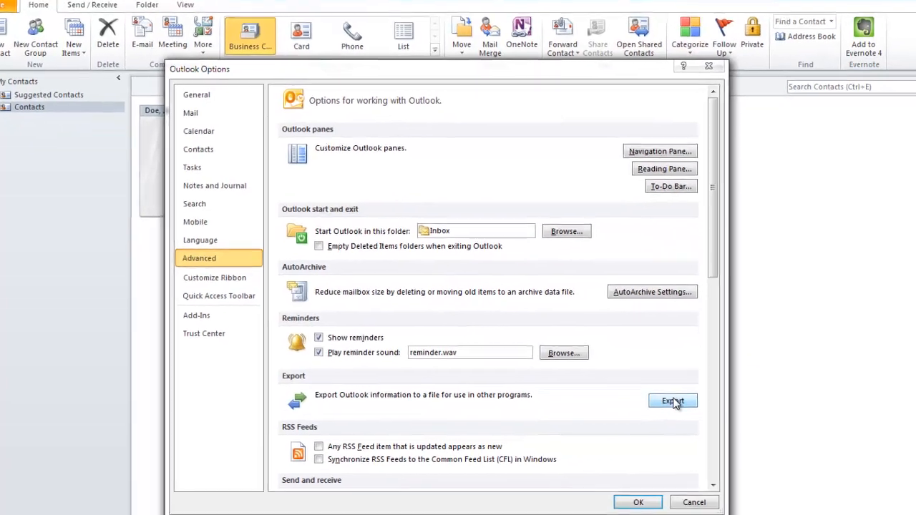
{"action": "left_click", "coordinate": [738, 447]}
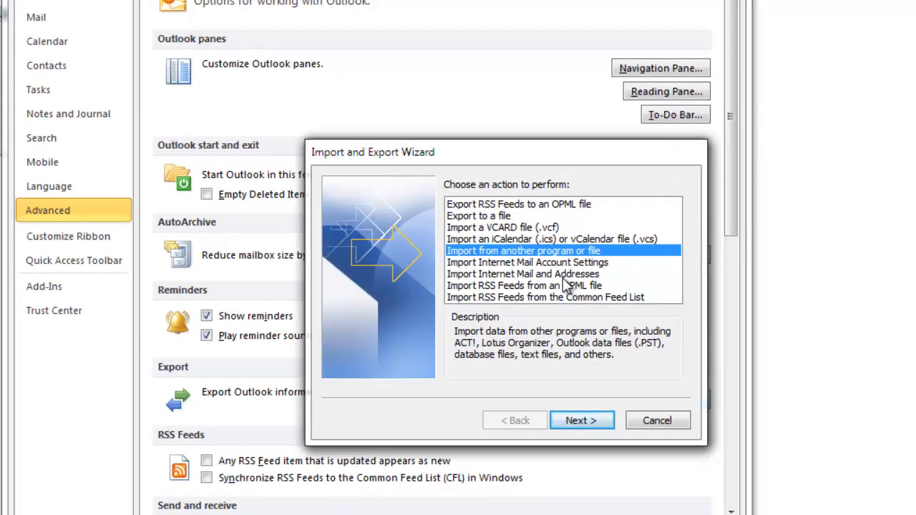
- Export the Contacts folder to a file as Comma Separated Values (Windows)
{"action": "left_click", "coordinate": [507, 218]}
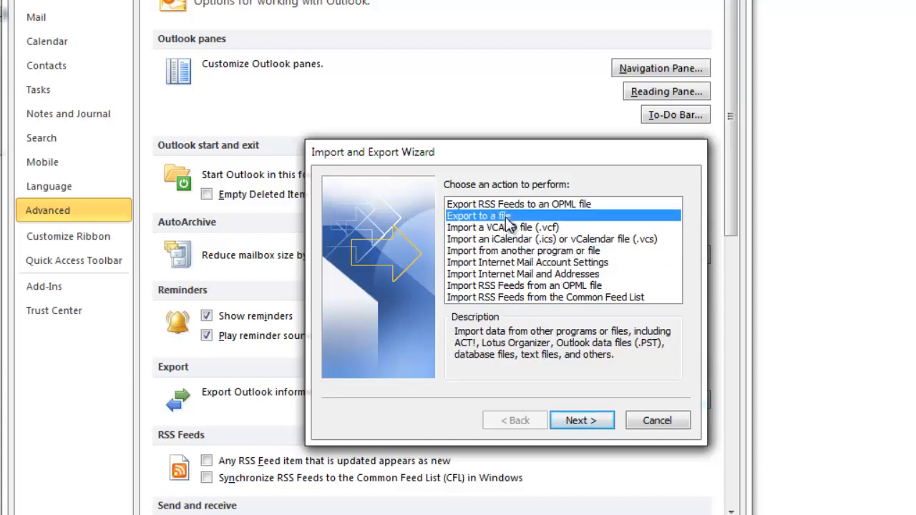
{"action": "left_click", "coordinate": [579, 422]}
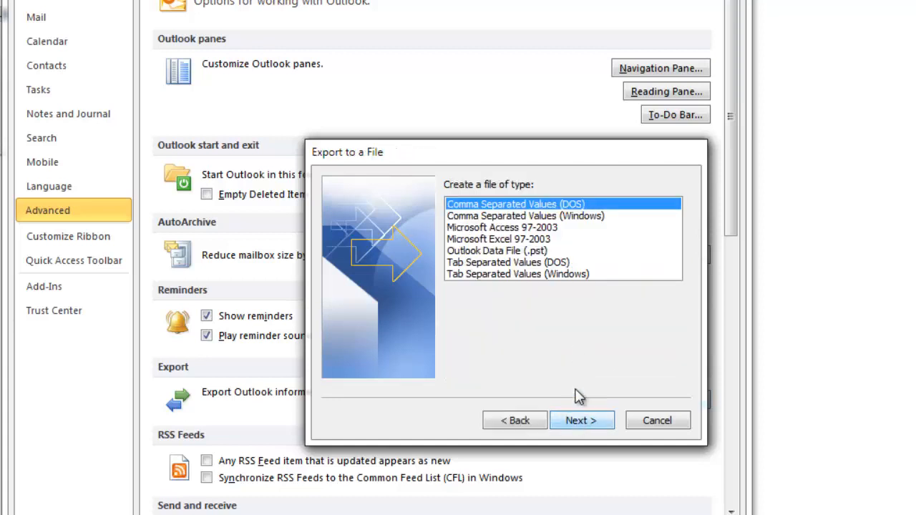
{"action": "left_click", "coordinate": [527, 216]}
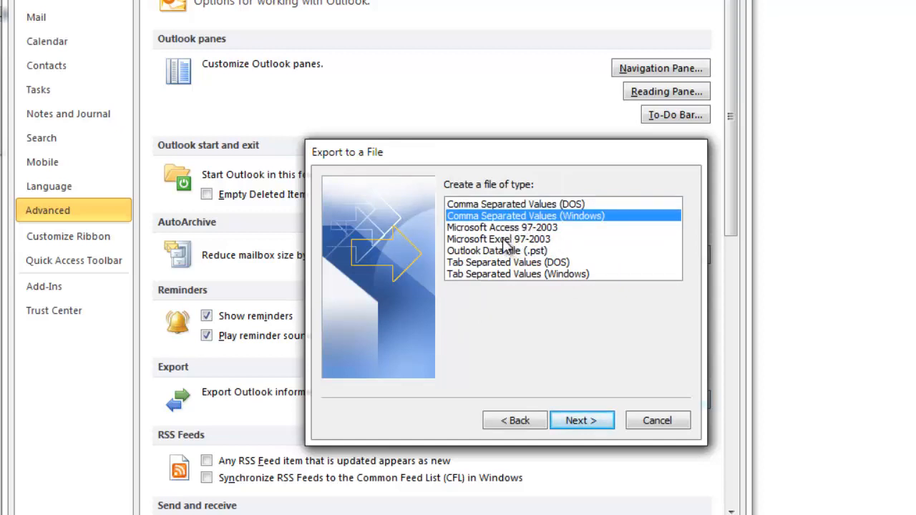
{"action": "left_click", "coordinate": [588, 423]}
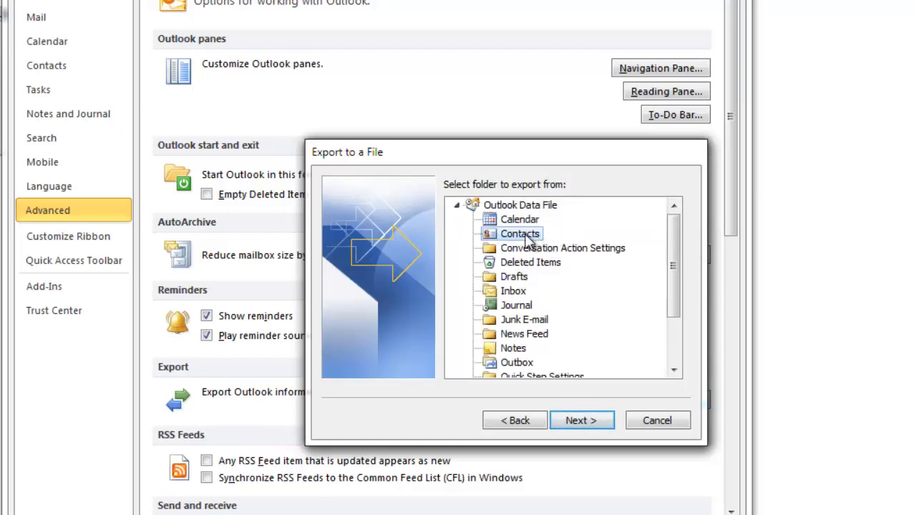
{"action": "left_click", "coordinate": [576, 421]}
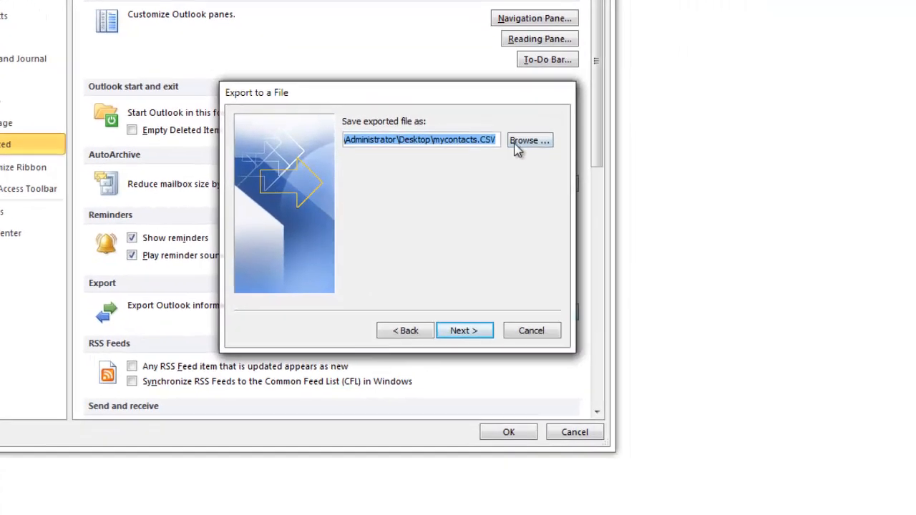
- Save the export as Desktop\mycontacts.CSV, replacing the existing file, and finish
{"action": "left_click", "coordinate": [673, 211]}
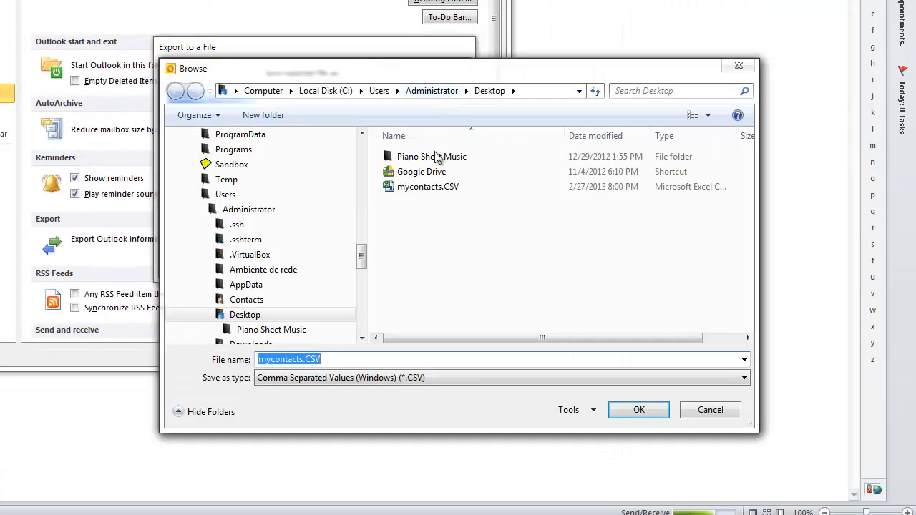
{"action": "left_click", "coordinate": [422, 189]}
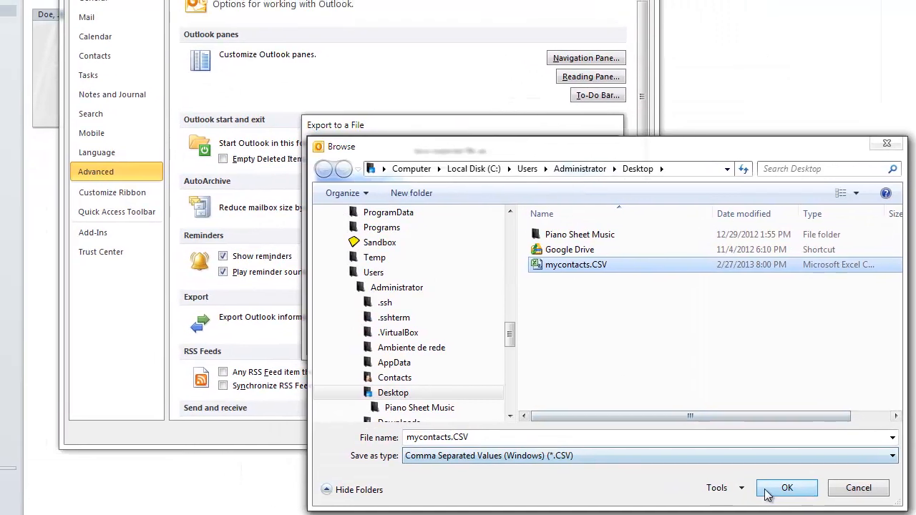
{"action": "left_click", "coordinate": [766, 491]}
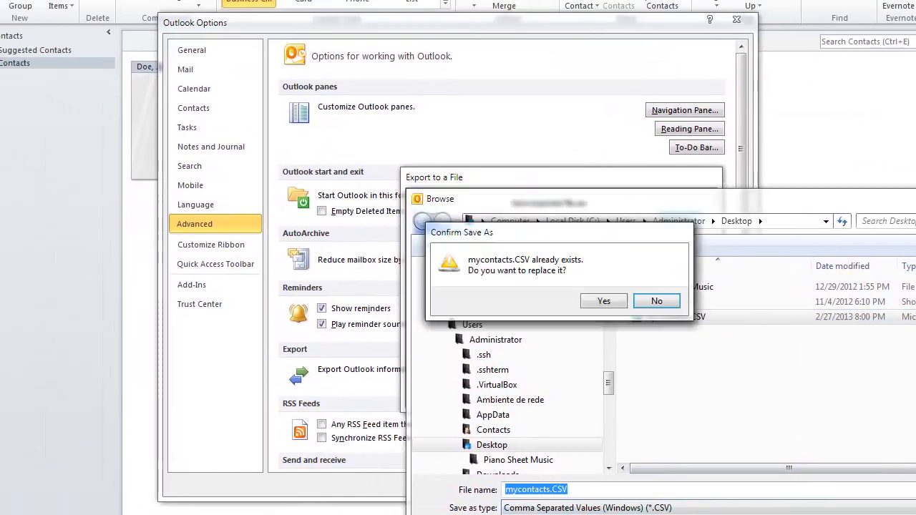
{"action": "left_click", "coordinate": [605, 301]}
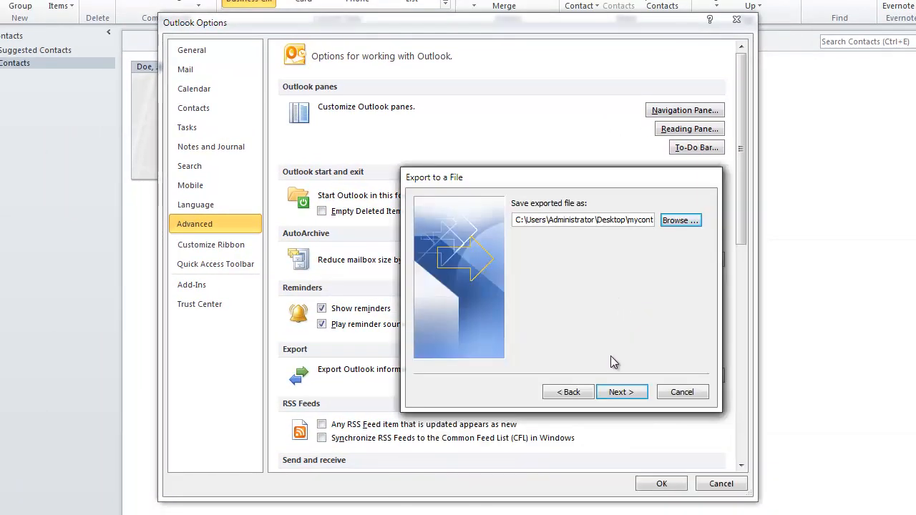
{"action": "left_click", "coordinate": [621, 392]}
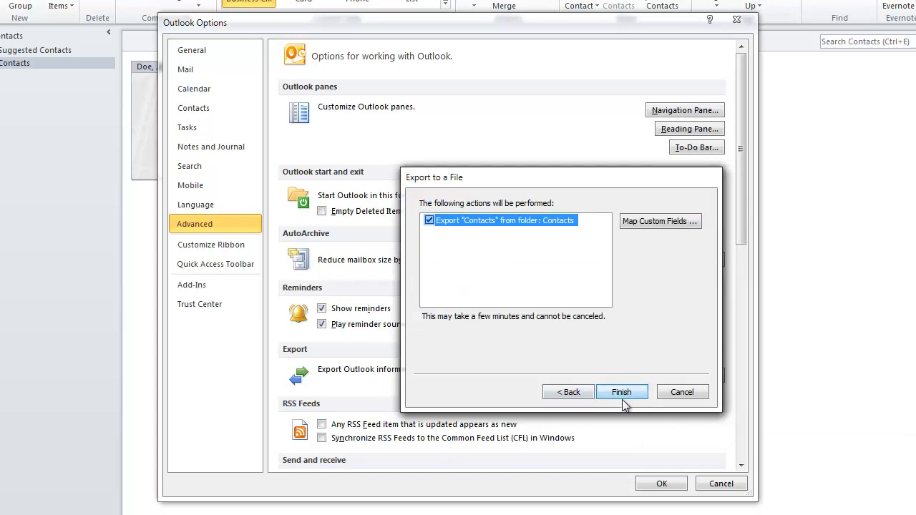
{"action": "left_click", "coordinate": [621, 392]}
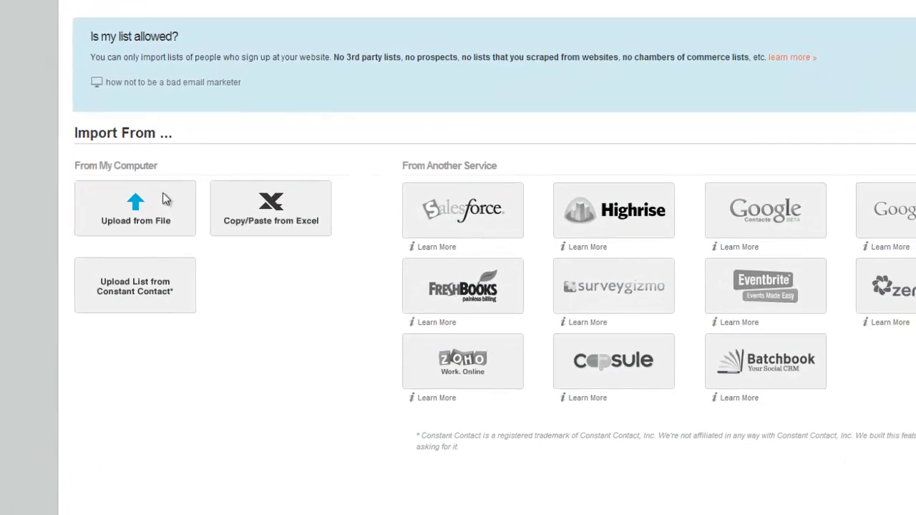
- Upload mycontacts.CSV from the Desktop as the subscriber import file
{"action": "left_click", "coordinate": [162, 221]}
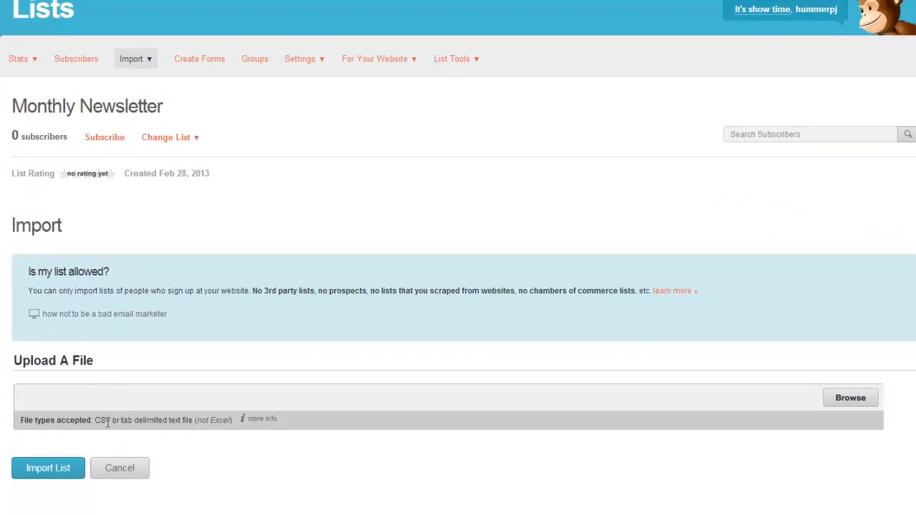
{"action": "double_click", "coordinate": [106, 420]}
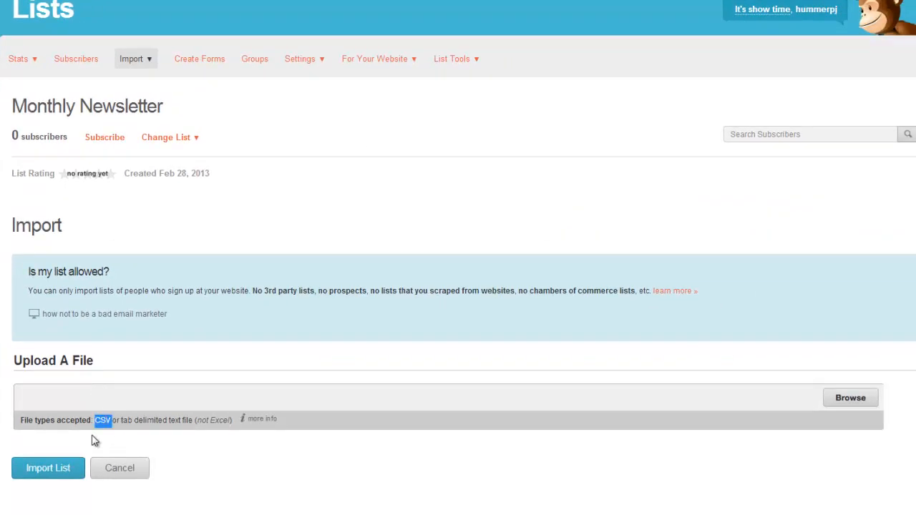
{"action": "left_click", "coordinate": [856, 398]}
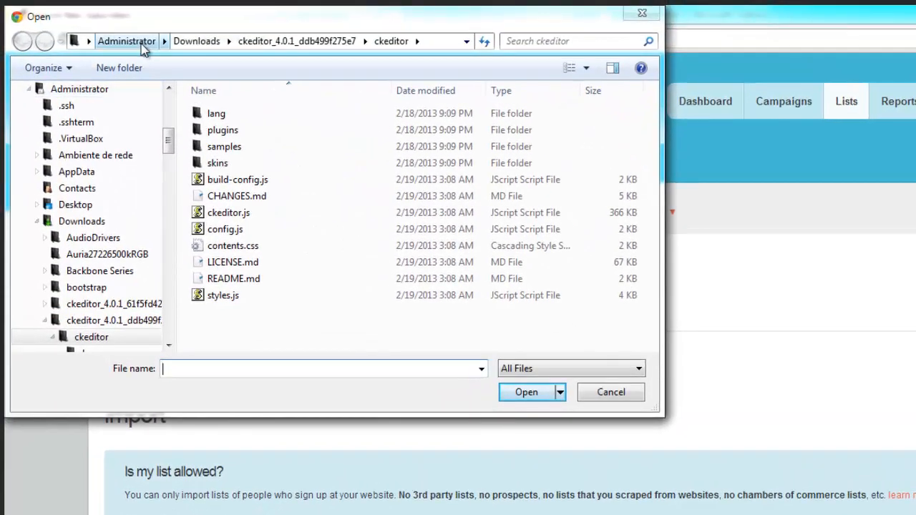
{"action": "left_click", "coordinate": [102, 44]}
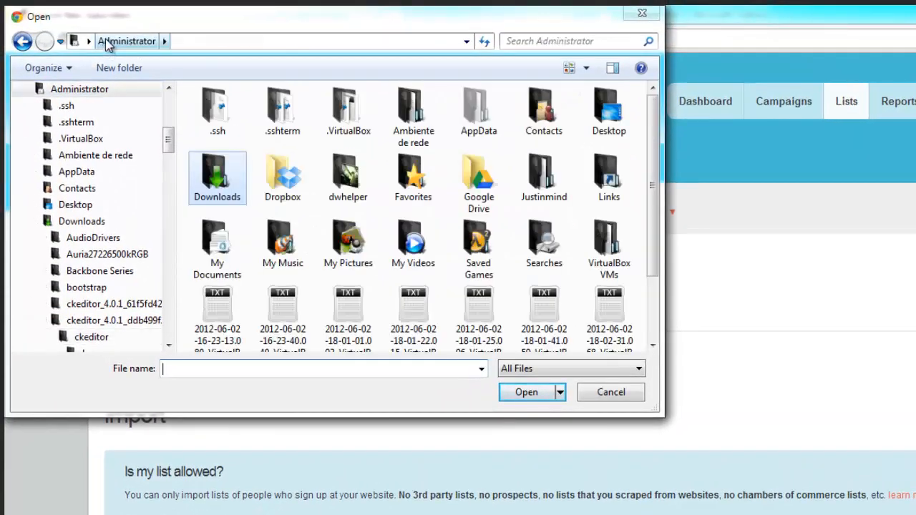
{"action": "left_click", "coordinate": [169, 96]}
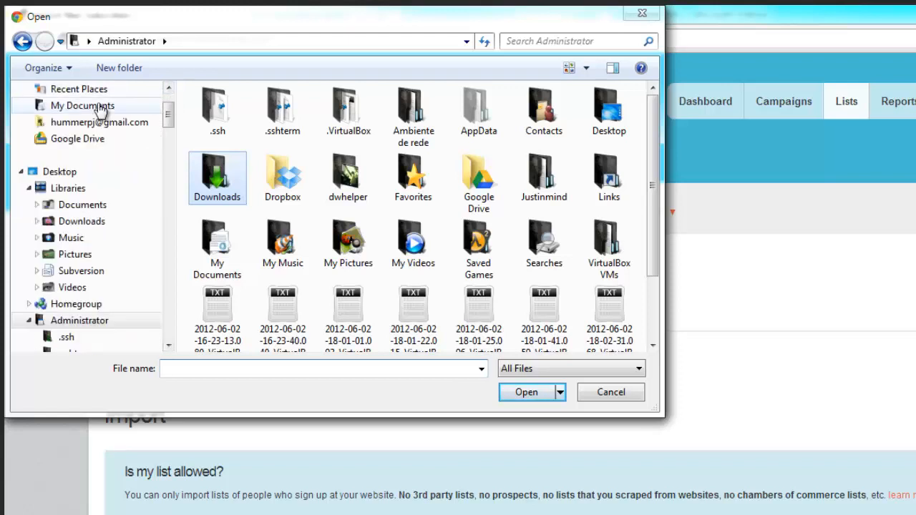
{"action": "left_click", "coordinate": [101, 107]}
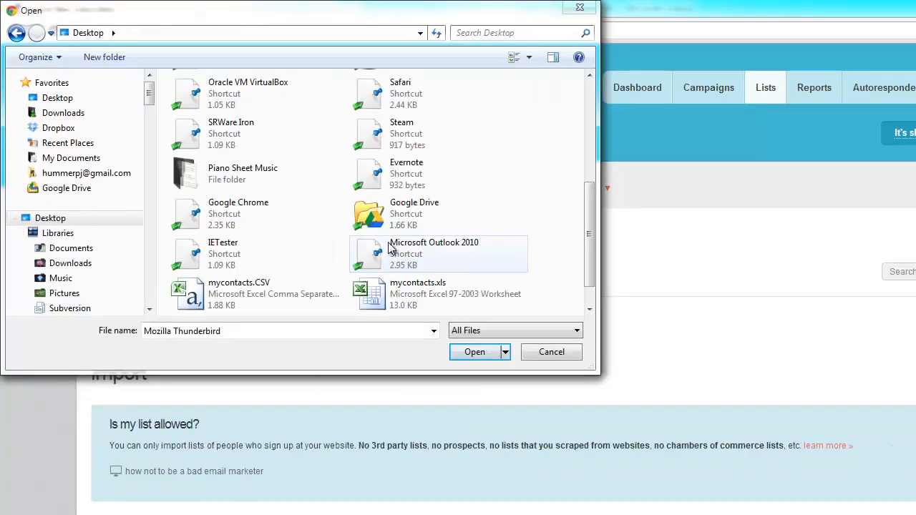
{"action": "left_click", "coordinate": [249, 288]}
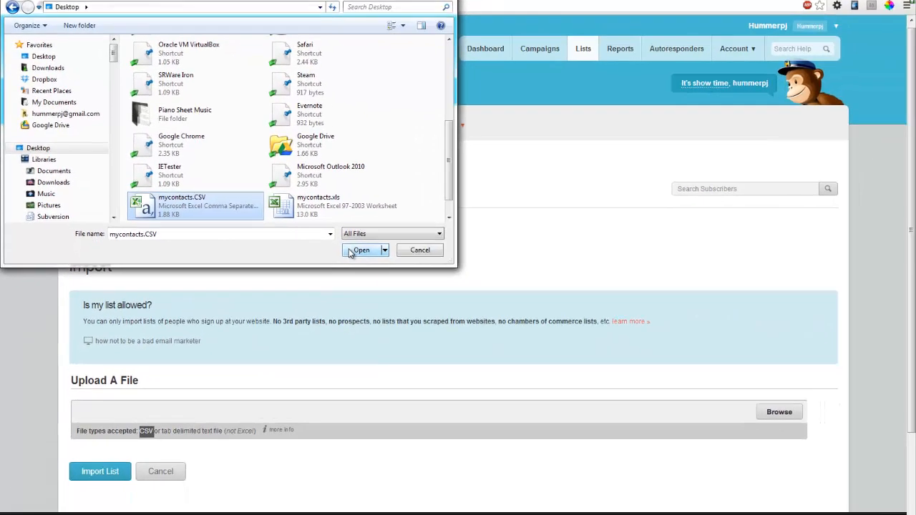
{"action": "left_click", "coordinate": [397, 292]}
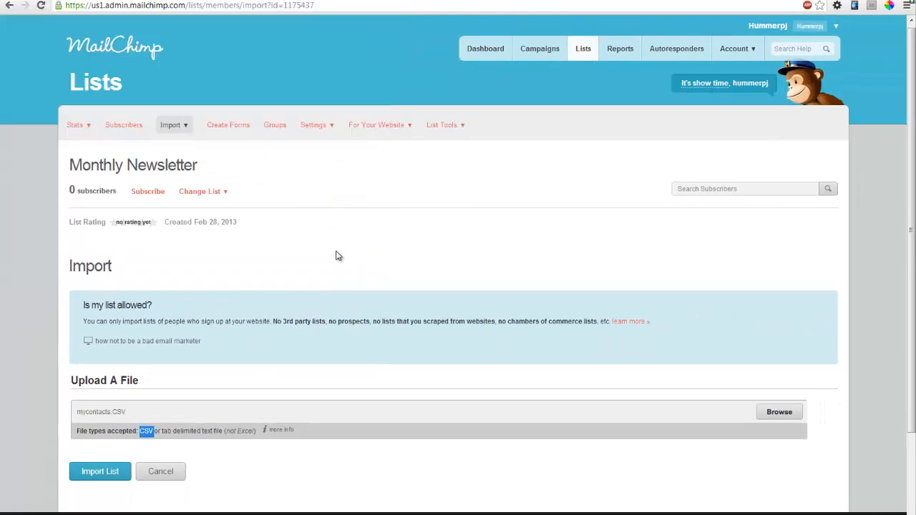
{"action": "left_click", "coordinate": [82, 474]}
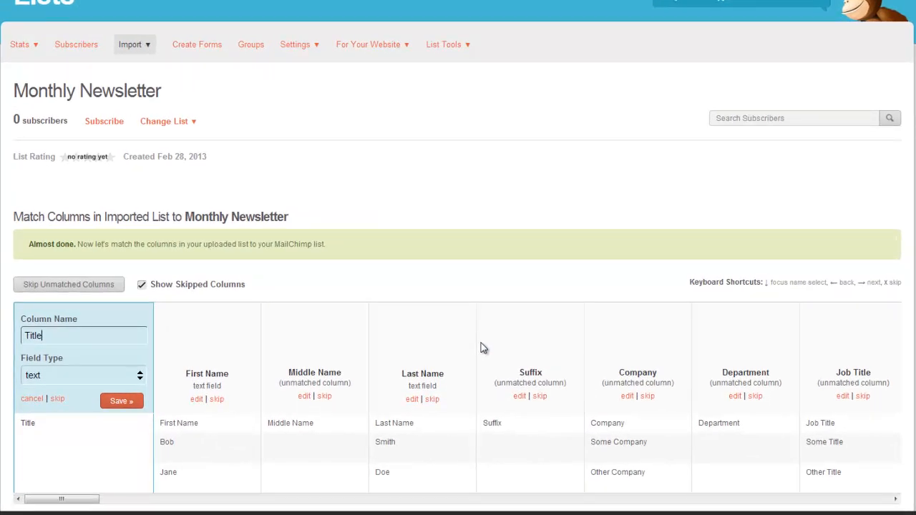
- Skip the Title column in the Match Columns table and dismiss the alert
{"action": "scroll", "coordinate": [311, 324], "scroll_direction": "down", "scroll_amount": 3}
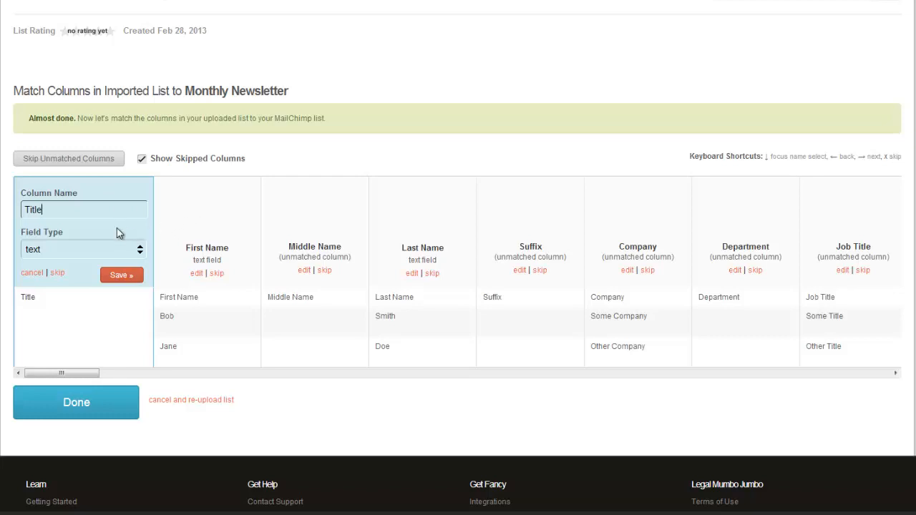
{"action": "scroll", "coordinate": [100, 297], "scroll_direction": "down", "scroll_amount": 3}
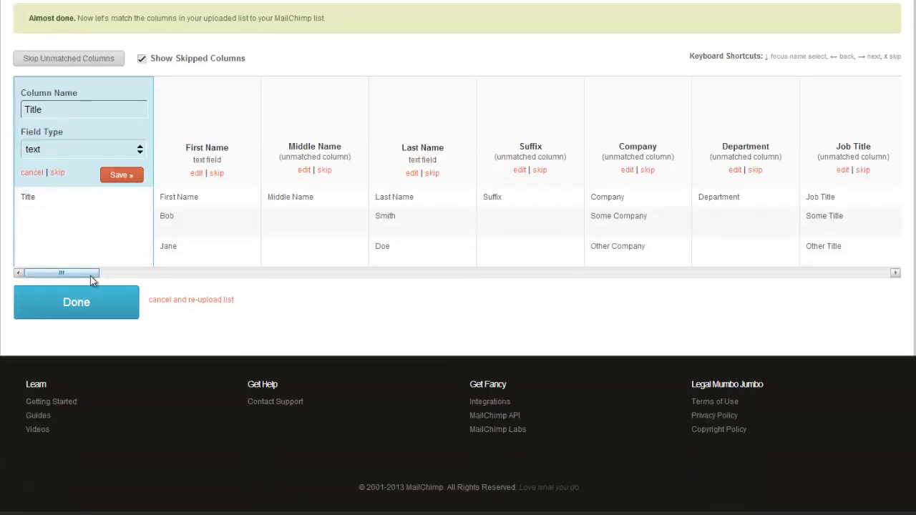
{"action": "left_click", "coordinate": [60, 175]}
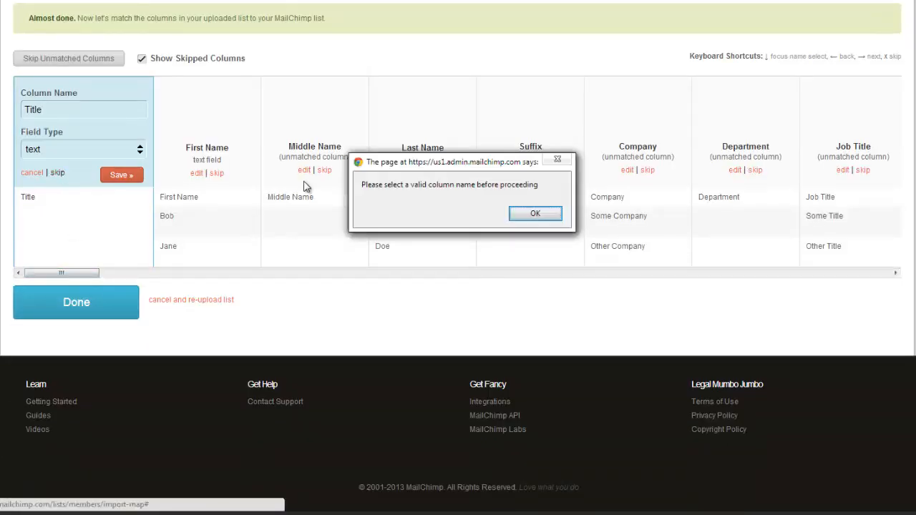
{"action": "left_click", "coordinate": [535, 215]}
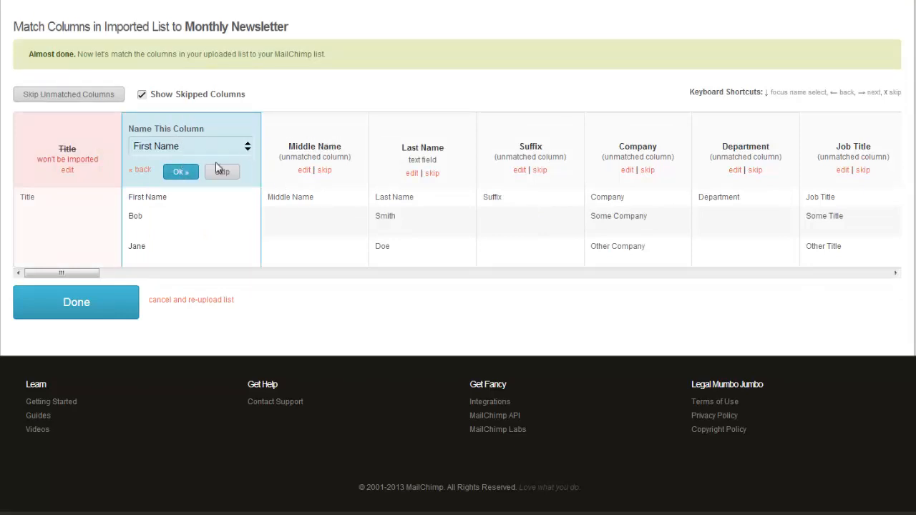
- Keep First Name, Last Name, Company and Job Title; skip Middle Name, Suffix, Department
{"action": "left_click", "coordinate": [182, 173]}
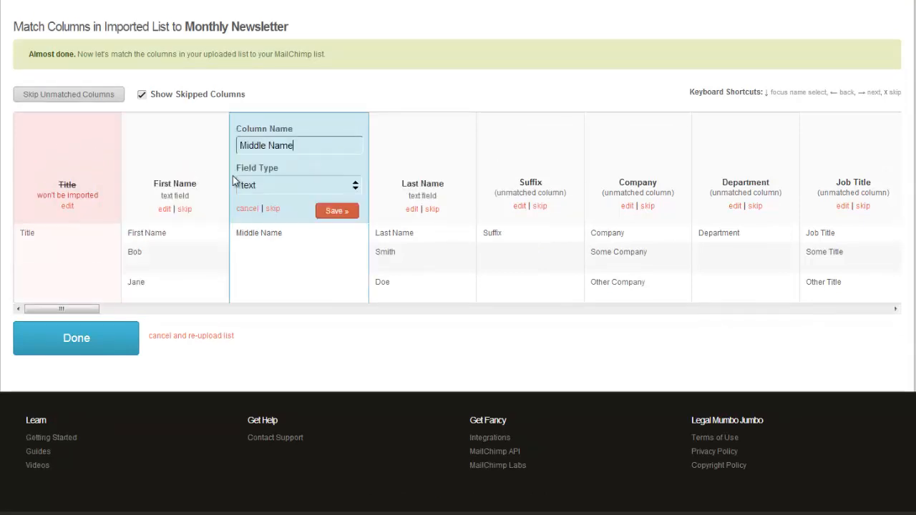
{"action": "left_click", "coordinate": [272, 210]}
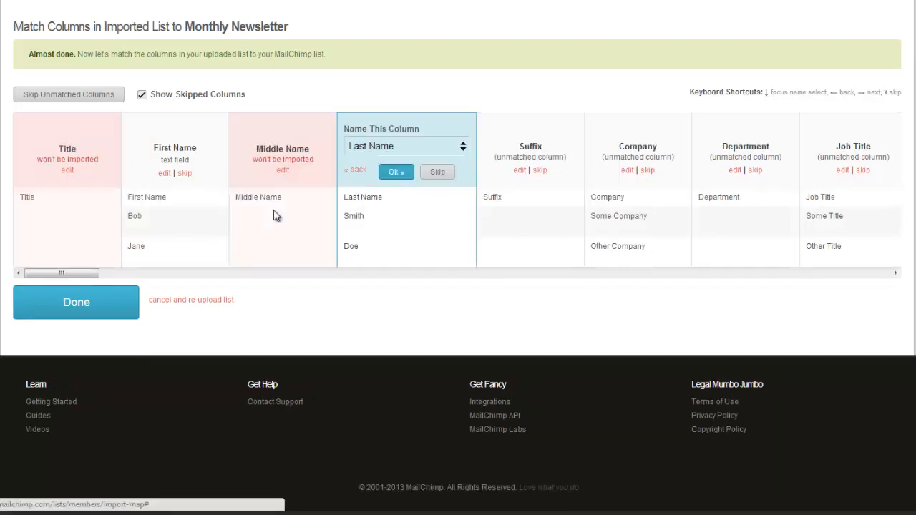
{"action": "left_click", "coordinate": [396, 173]}
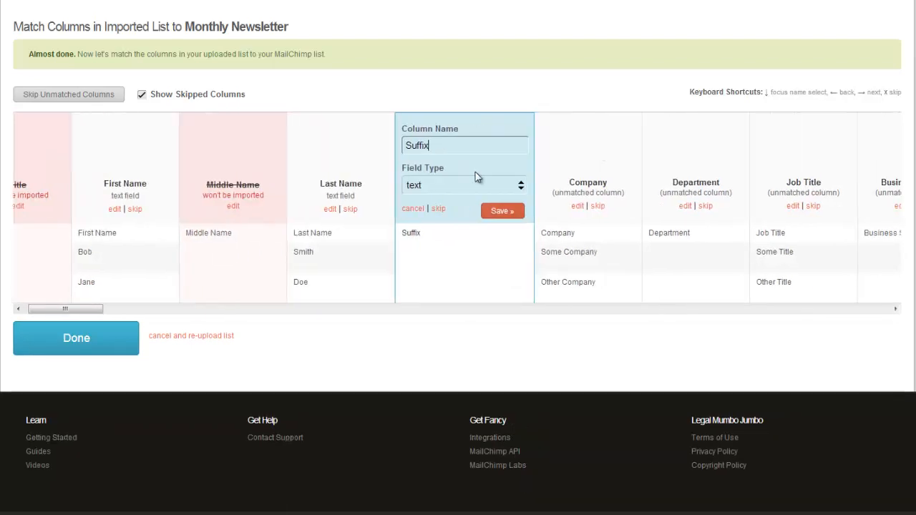
{"action": "left_click", "coordinate": [433, 210]}
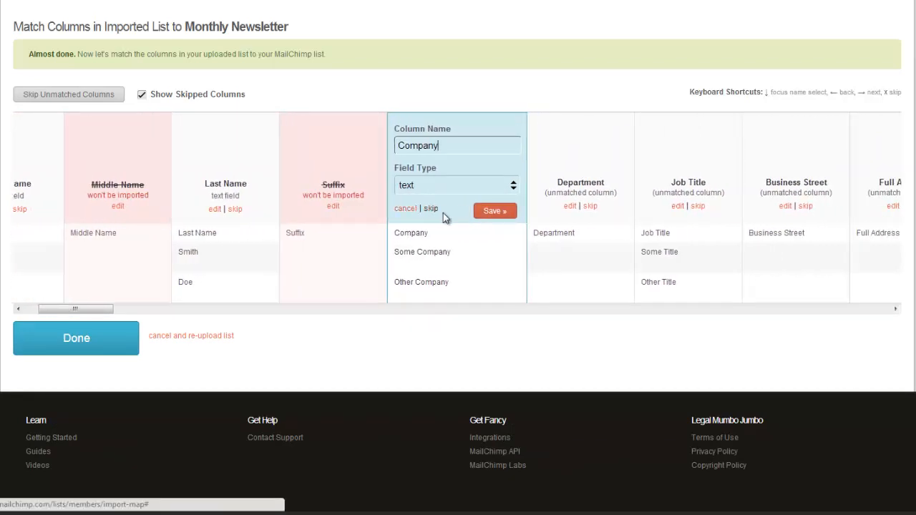
{"action": "left_click", "coordinate": [492, 211]}
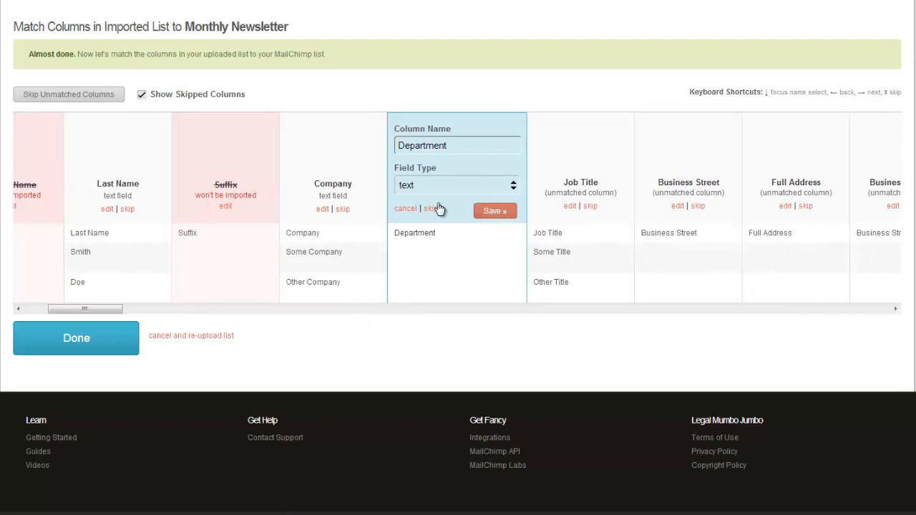
{"action": "left_click", "coordinate": [430, 208]}
{"action": "left_click", "coordinate": [491, 211]}
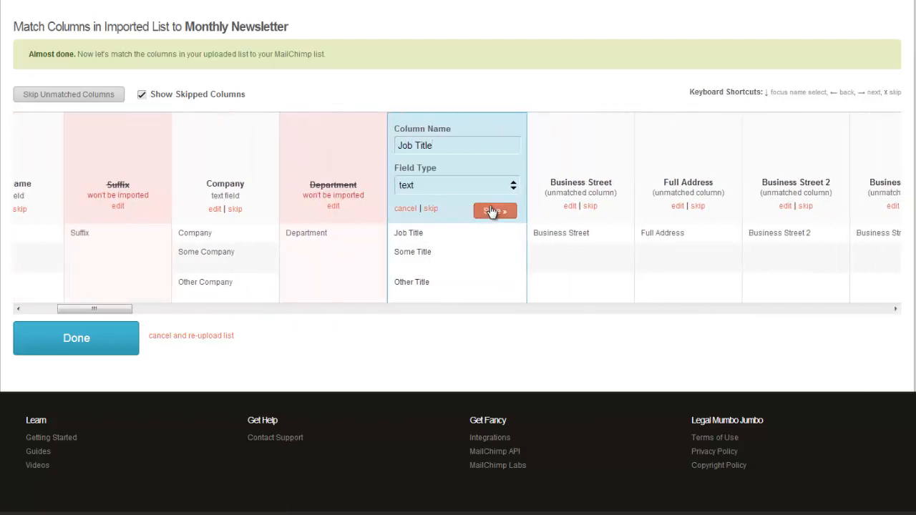
- Skip the business and home address columns through Home Postal Code
{"action": "left_click", "coordinate": [430, 208]}
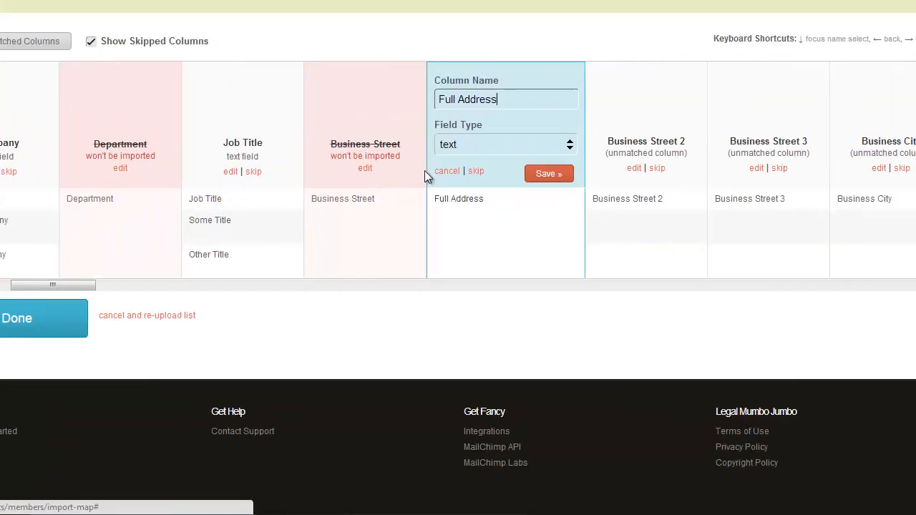
{"action": "left_click", "coordinate": [435, 204]}
{"action": "left_click", "coordinate": [437, 209]}
{"action": "left_click", "coordinate": [489, 179]}
{"action": "left_click", "coordinate": [489, 179]}
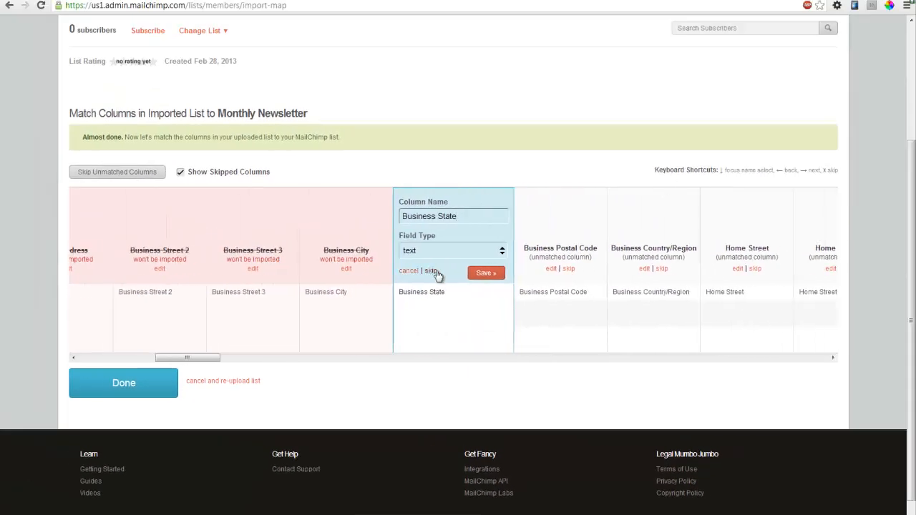
{"action": "left_click", "coordinate": [489, 179]}
{"action": "left_click", "coordinate": [489, 179]}
{"action": "left_click", "coordinate": [436, 272]}
{"action": "left_click", "coordinate": [436, 272]}
{"action": "left_click", "coordinate": [436, 272]}
{"action": "left_click", "coordinate": [436, 272]}
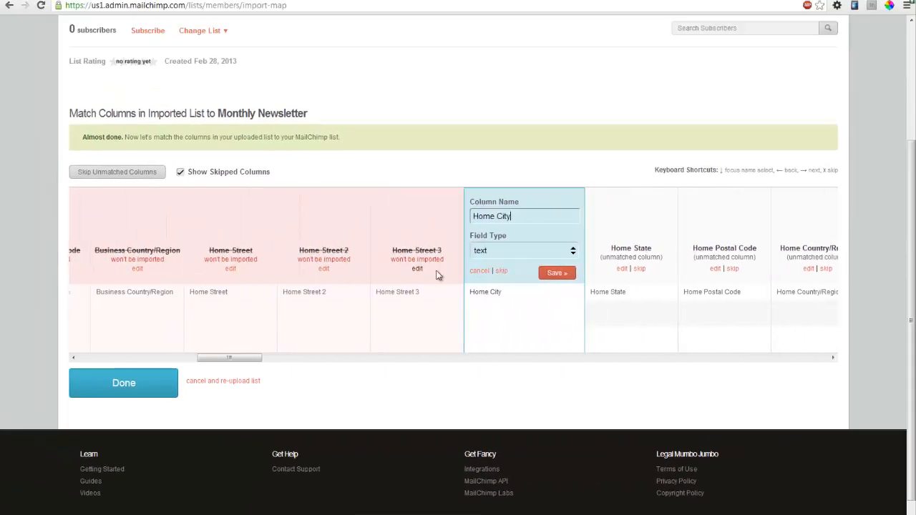
{"action": "left_click", "coordinate": [436, 272]}
{"action": "left_click", "coordinate": [436, 272]}
{"action": "left_click", "coordinate": [436, 272]}
- Skip the other-address, phone and remaining columns through Directory Server
{"action": "left_click", "coordinate": [436, 272]}
{"action": "left_click", "coordinate": [436, 272]}
{"action": "left_click", "coordinate": [436, 272]}
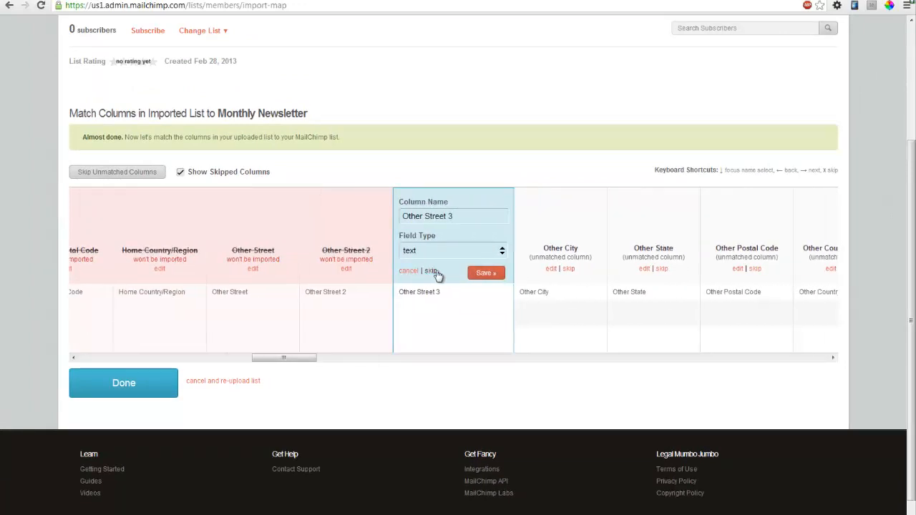
{"action": "left_click", "coordinate": [437, 273]}
{"action": "left_click", "coordinate": [437, 272]}
{"action": "left_click", "coordinate": [437, 272]}
{"action": "left_click", "coordinate": [437, 272]}
{"action": "left_click", "coordinate": [438, 272]}
{"action": "left_click", "coordinate": [439, 272]}
{"action": "left_click", "coordinate": [438, 272]}
{"action": "left_click", "coordinate": [439, 272]}
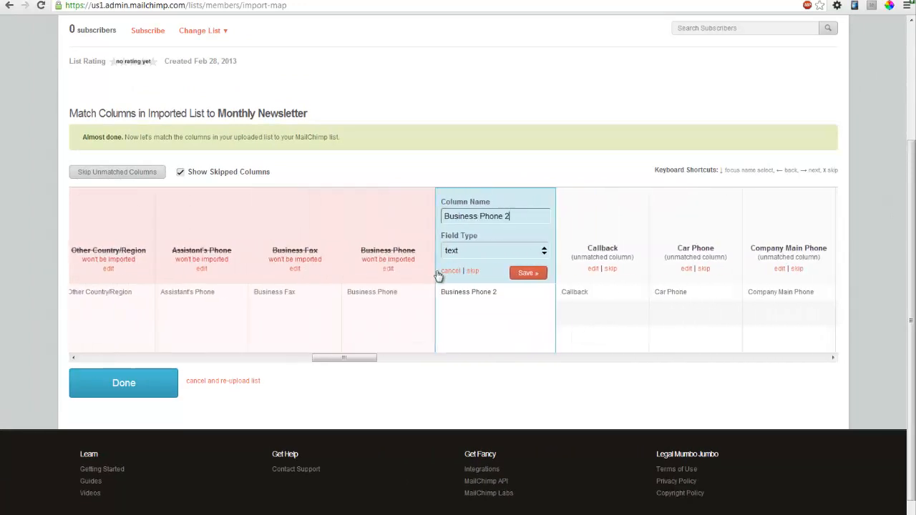
{"action": "left_click", "coordinate": [438, 272]}
{"action": "left_click", "coordinate": [438, 272]}
{"action": "left_click", "coordinate": [438, 272]}
{"action": "left_click", "coordinate": [438, 272]}
{"action": "key", "text": "x"}
{"action": "key", "text": "x"}
{"action": "key", "text": "x"}
{"action": "key", "text": "x"}
{"action": "key", "text": "x"}
{"action": "key", "text": "x"}
{"action": "key", "text": "x"}
{"action": "key", "text": "x"}
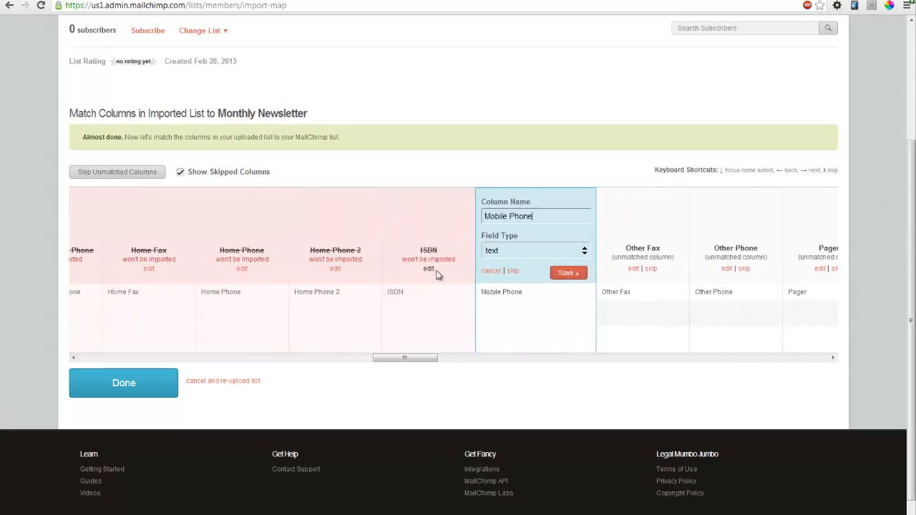
{"action": "key", "text": "x"}
{"action": "key", "text": "x"}
{"action": "key", "text": "x"}
{"action": "key", "text": "x"}
{"action": "key", "text": "x"}
{"action": "key", "text": "x"}
{"action": "key", "text": "x"}
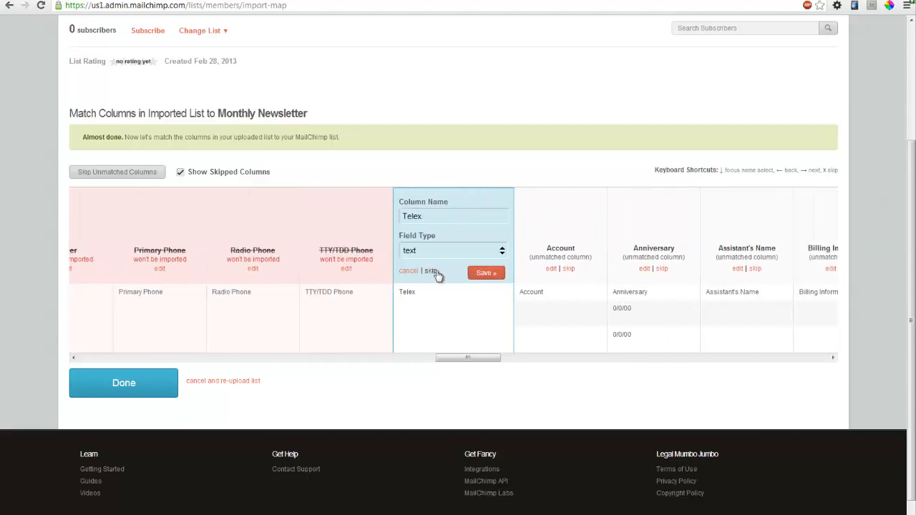
{"action": "key", "text": "x"}
{"action": "key", "text": "x"}
{"action": "key", "text": "x"}
{"action": "key", "text": "x"}
{"action": "key", "text": "x"}
{"action": "key", "text": "x"}
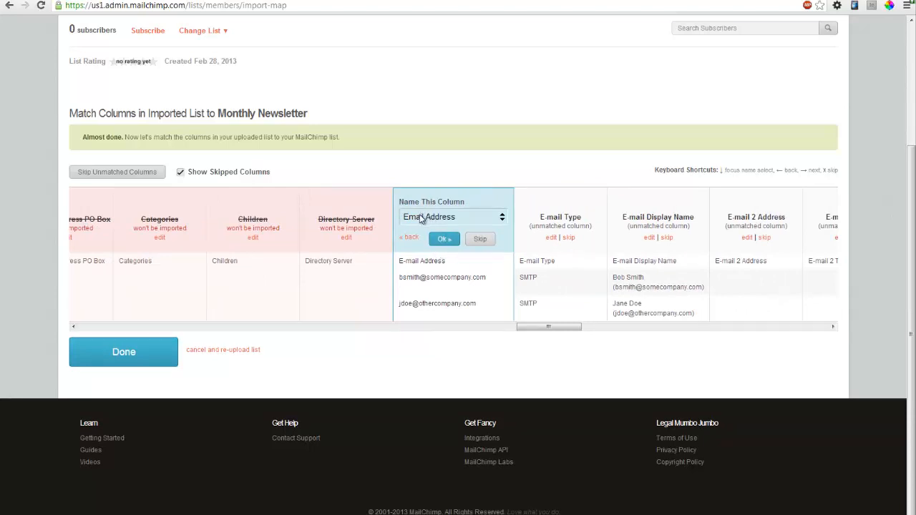
- Map the E-mail Address column to the list's Email Address field
{"action": "left_click", "coordinate": [438, 219]}
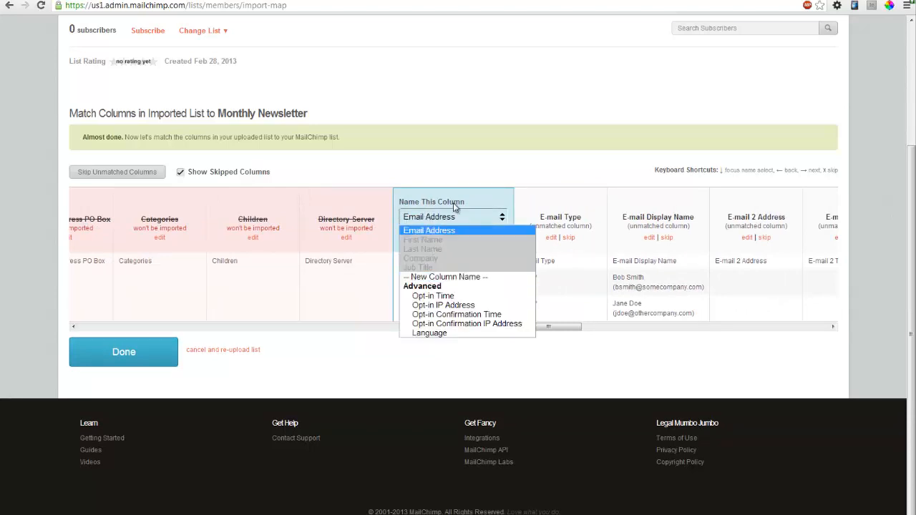
{"action": "left_click", "coordinate": [430, 231]}
{"action": "left_click", "coordinate": [452, 239]}
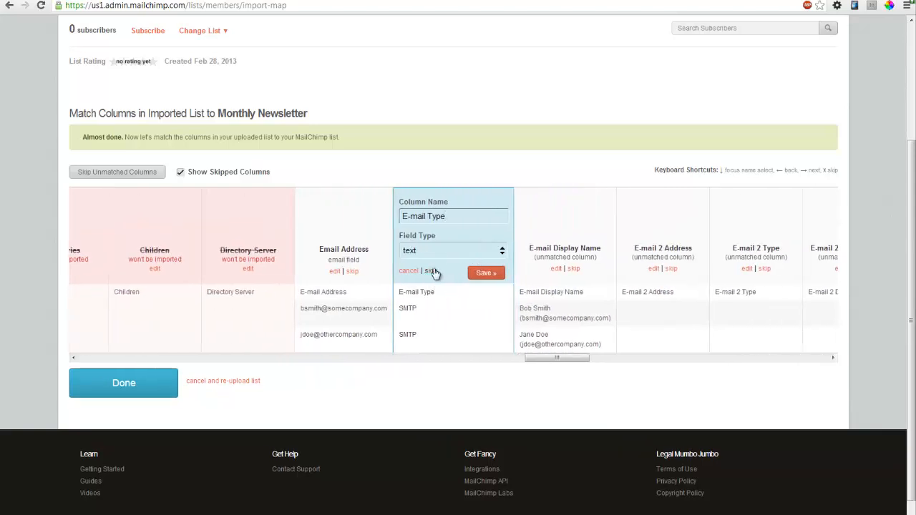
- Skip every remaining column from E-mail Type through Web Page and complete the import
{"action": "left_click", "coordinate": [432, 272]}
{"action": "left_click", "coordinate": [431, 272]}
{"action": "left_click", "coordinate": [432, 271]}
{"action": "left_click", "coordinate": [432, 272]}
{"action": "left_click", "coordinate": [431, 271]}
{"action": "left_click", "coordinate": [432, 271]}
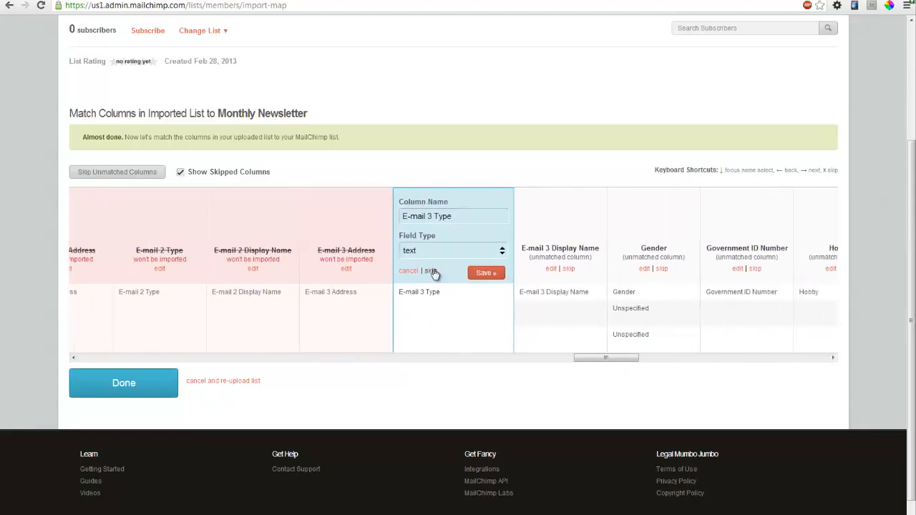
{"action": "left_click", "coordinate": [433, 272]}
{"action": "left_click", "coordinate": [434, 272]}
{"action": "left_click", "coordinate": [433, 272]}
{"action": "left_click", "coordinate": [434, 272]}
{"action": "left_click", "coordinate": [433, 272]}
{"action": "left_click", "coordinate": [434, 272]}
{"action": "left_click", "coordinate": [433, 272]}
{"action": "left_click", "coordinate": [433, 272]}
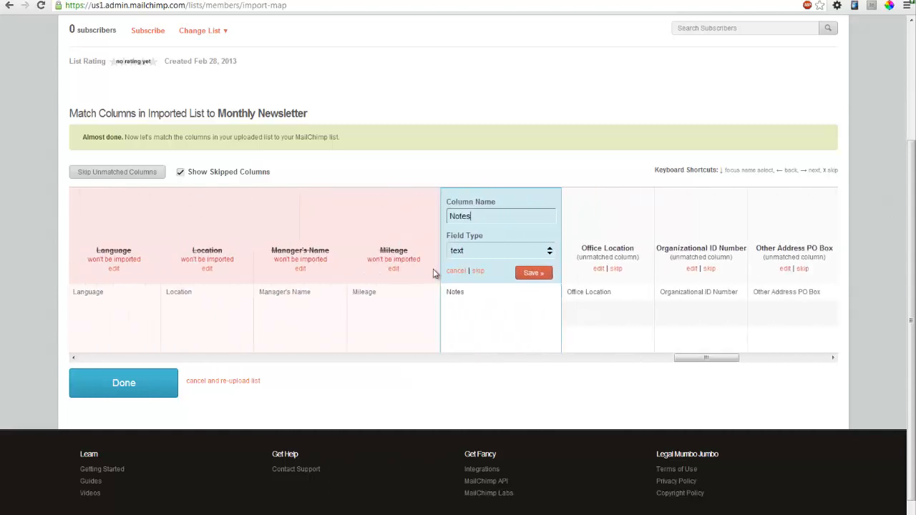
{"action": "left_click", "coordinate": [433, 271]}
{"action": "left_click", "coordinate": [433, 271]}
{"action": "left_click", "coordinate": [433, 271]}
{"action": "left_click", "coordinate": [434, 271]}
{"action": "left_click", "coordinate": [433, 272]}
{"action": "left_click", "coordinate": [433, 271]}
{"action": "left_click", "coordinate": [433, 271]}
{"action": "left_click", "coordinate": [473, 272]}
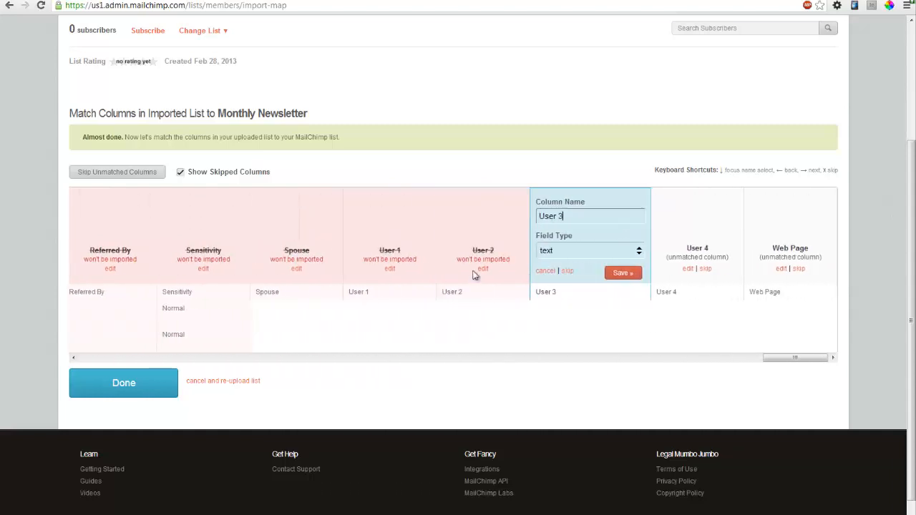
{"action": "left_click", "coordinate": [566, 271]}
{"action": "left_click", "coordinate": [661, 271]}
{"action": "left_click", "coordinate": [754, 271]}
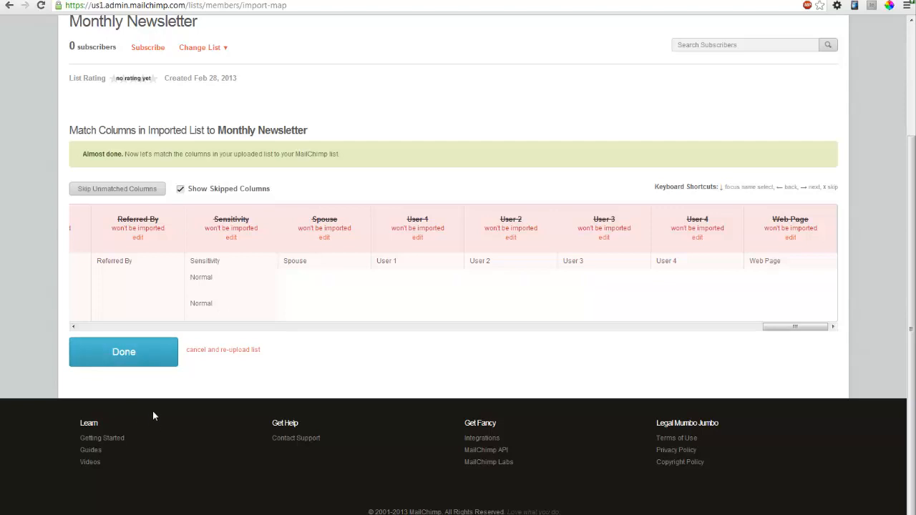
{"action": "left_click", "coordinate": [152, 351]}
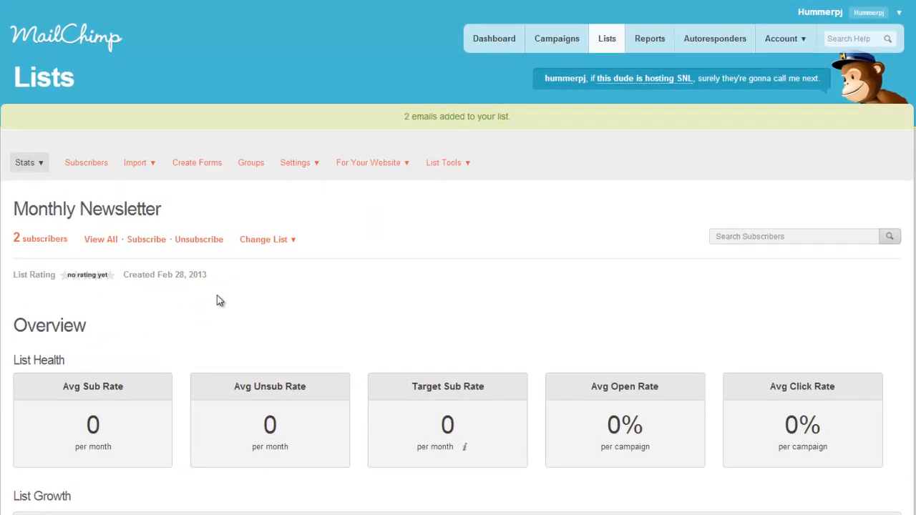
- Review the Monthly Newsletter list's Overview stats, then bring up its subscriber list
{"action": "scroll", "coordinate": [217, 297], "scroll_direction": "down", "scroll_amount": 2}
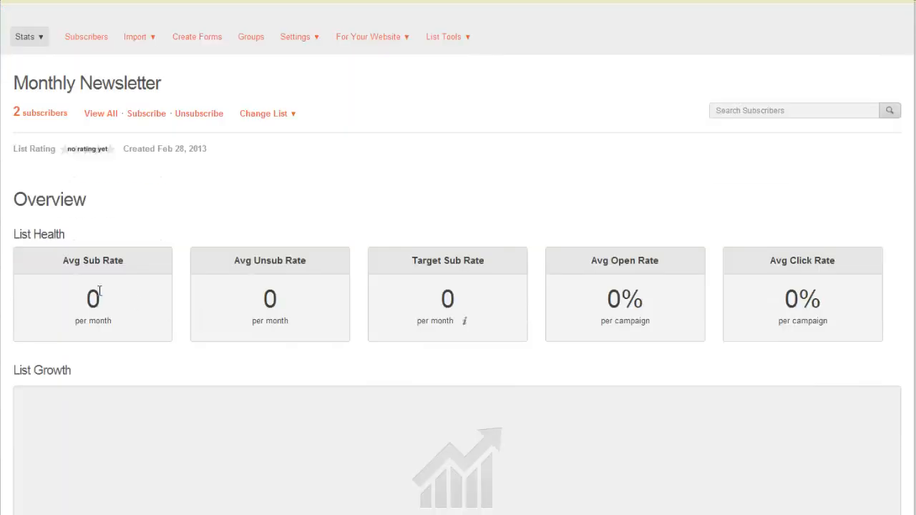
{"action": "scroll", "coordinate": [353, 270], "scroll_direction": "down", "scroll_amount": 2}
{"action": "scroll", "coordinate": [358, 274], "scroll_direction": "down", "scroll_amount": 2}
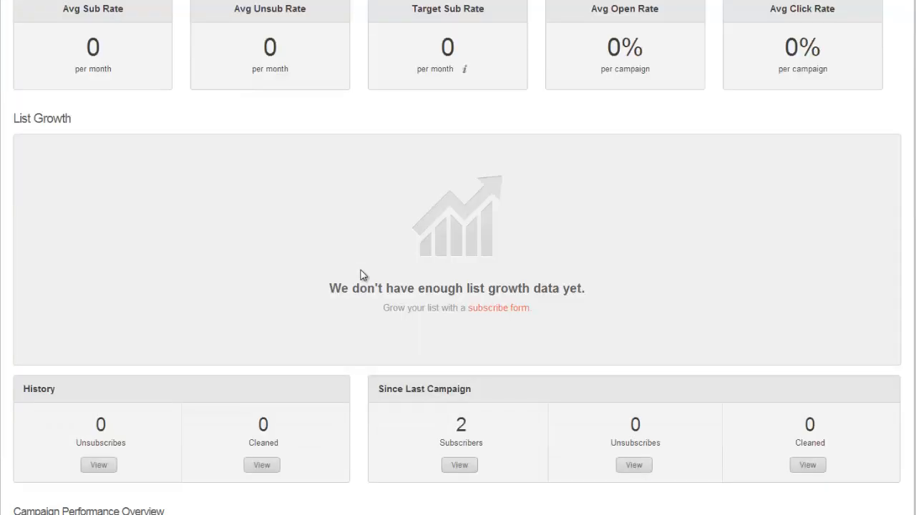
{"action": "scroll", "coordinate": [389, 237], "scroll_direction": "down", "scroll_amount": 3}
{"action": "scroll", "coordinate": [388, 237], "scroll_direction": "down", "scroll_amount": 7}
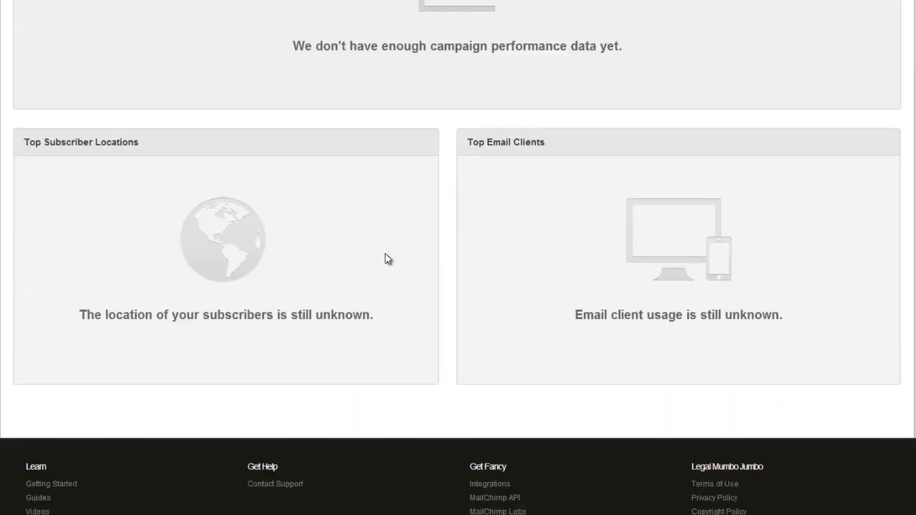
{"action": "scroll", "coordinate": [372, 249], "scroll_direction": "up", "scroll_amount": 4}
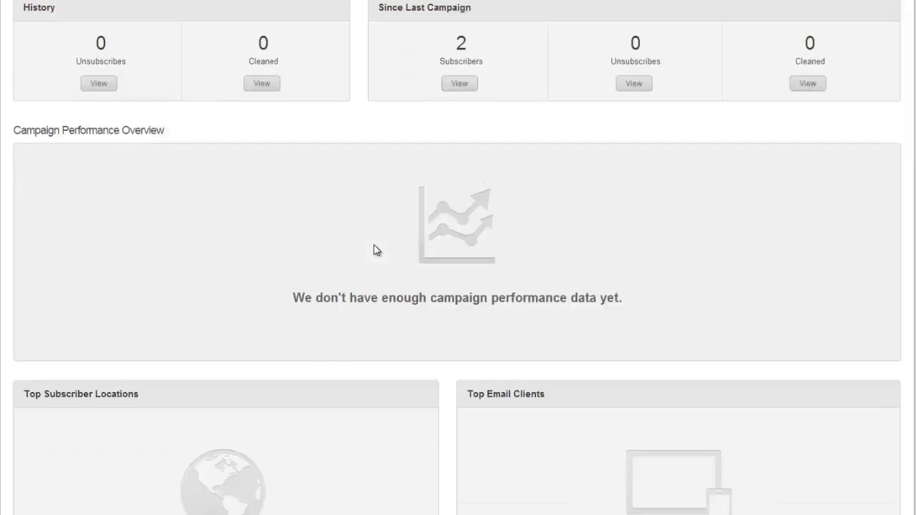
{"action": "scroll", "coordinate": [424, 294], "scroll_direction": "up", "scroll_amount": 10}
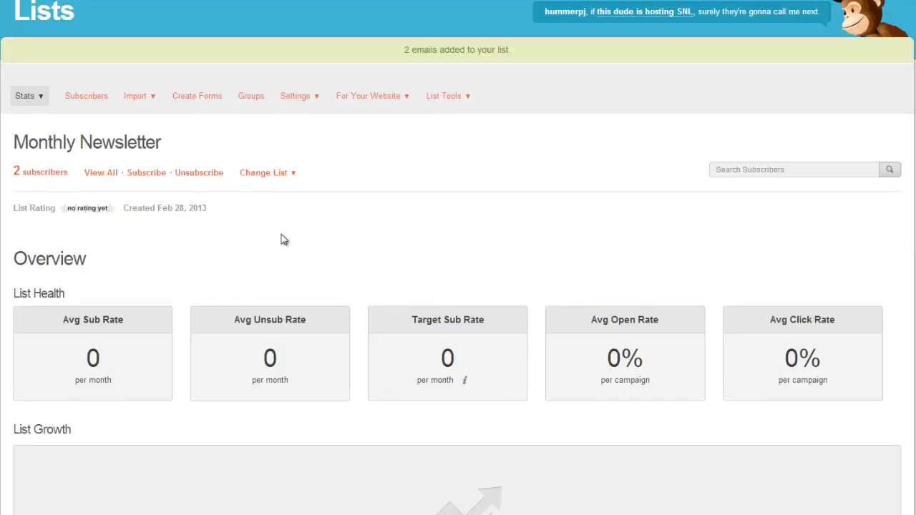
{"action": "scroll", "coordinate": [284, 241], "scroll_direction": "up", "scroll_amount": 1}
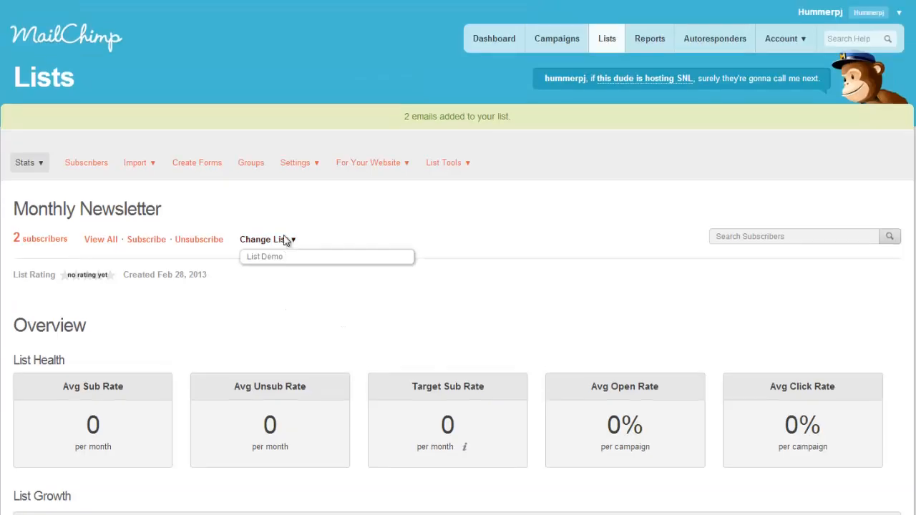
{"action": "left_click", "coordinate": [92, 165]}
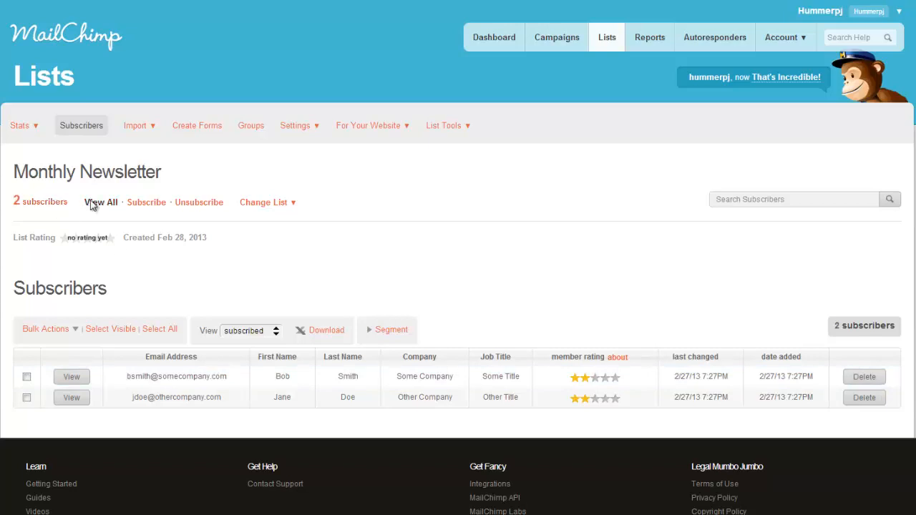
- Check the subscribers' Bulk Actions options and open the Monthly Newsletter segment builder
{"action": "mouse_move", "coordinate": [142, 128]}
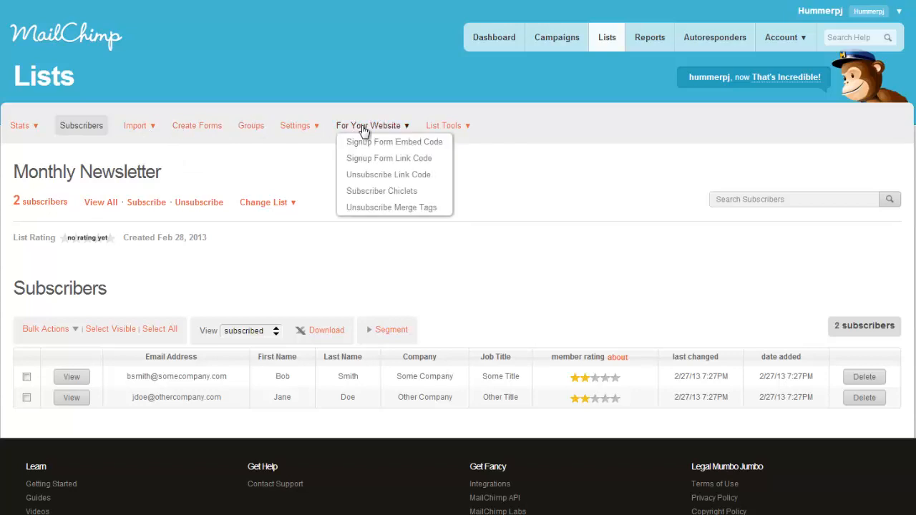
{"action": "left_click", "coordinate": [75, 331]}
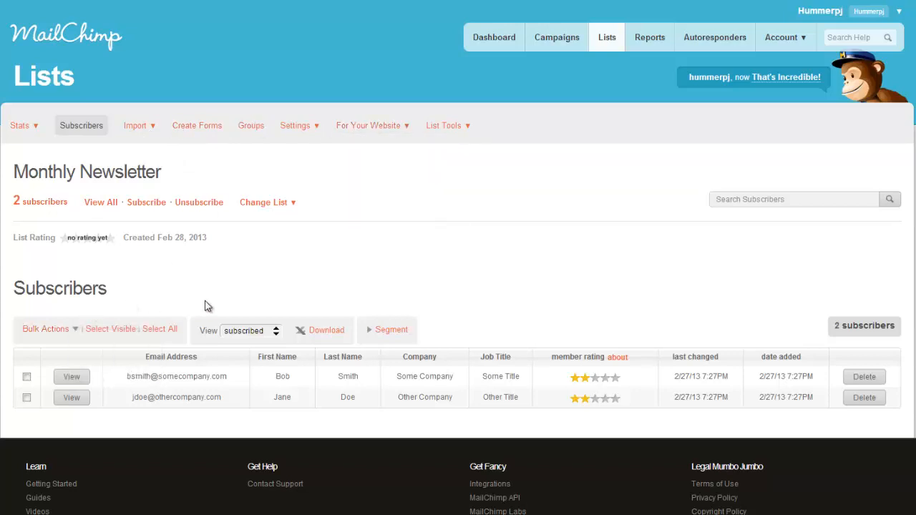
{"action": "left_click", "coordinate": [370, 330]}
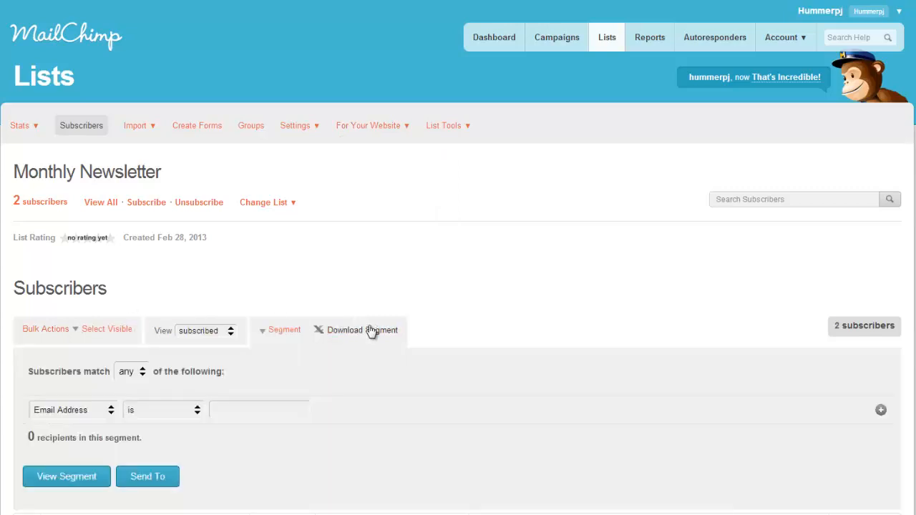